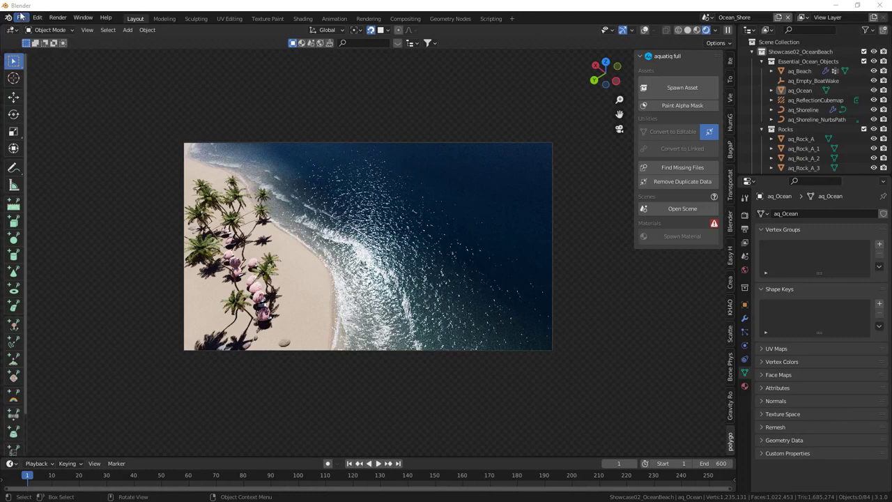
- Start a new General file, discarding the ocean scene without saving
click(22, 18)
mouse_move(35, 28)
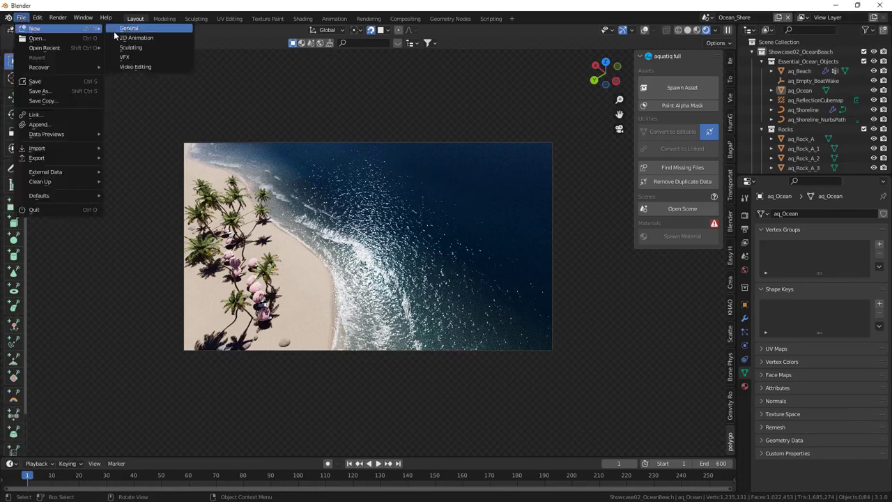
click(123, 30)
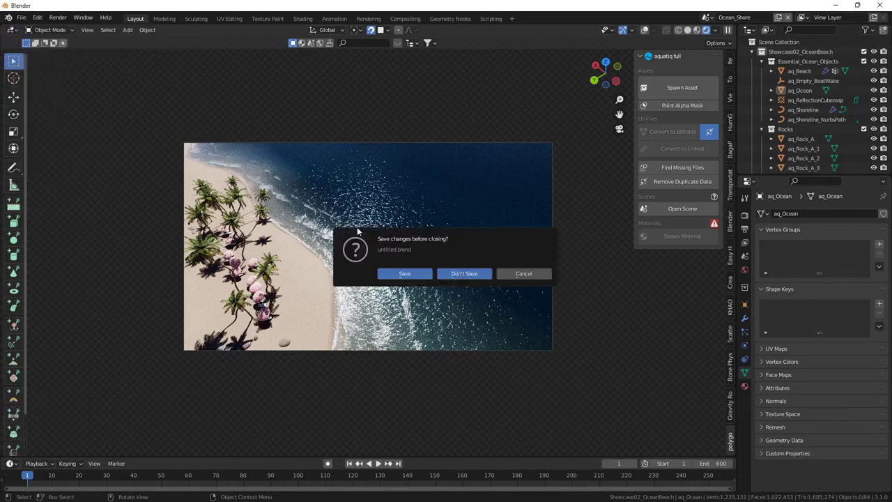
key(Return)
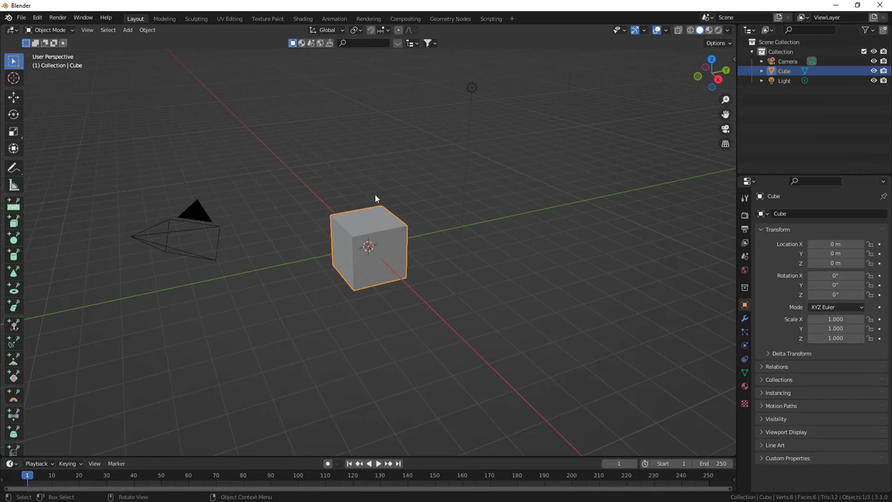
- Delete the default cube, camera and light, and show the aquatiq sidebar panel
key(a)
key(x)
click(374, 194)
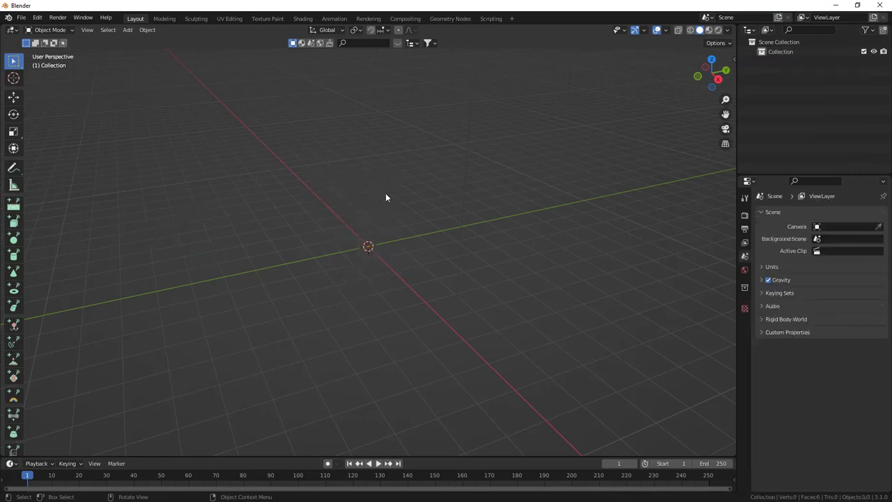
click(734, 64)
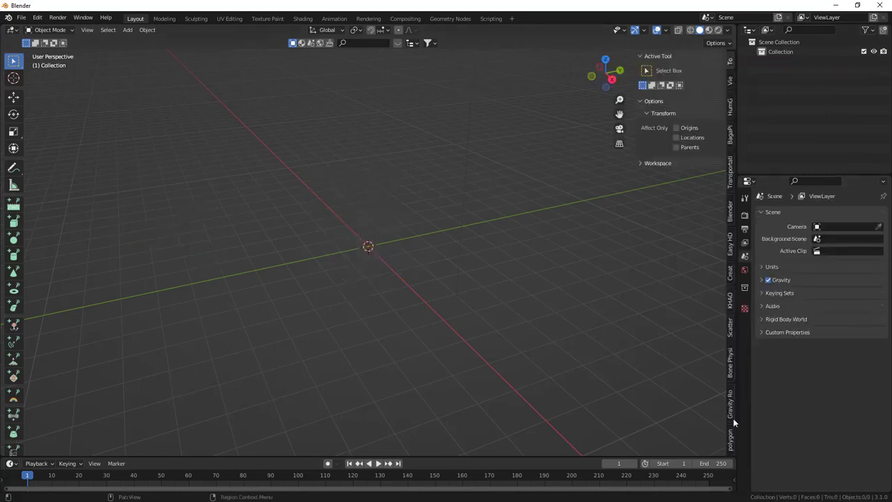
click(730, 435)
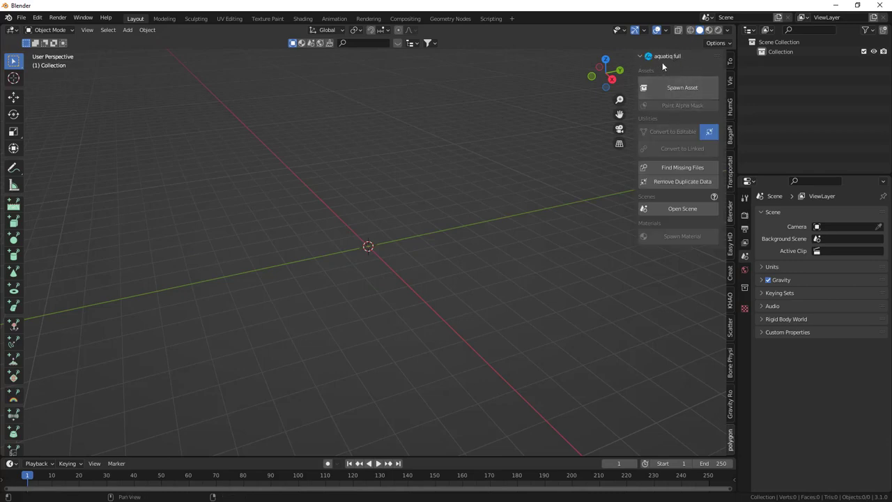
click(37, 18)
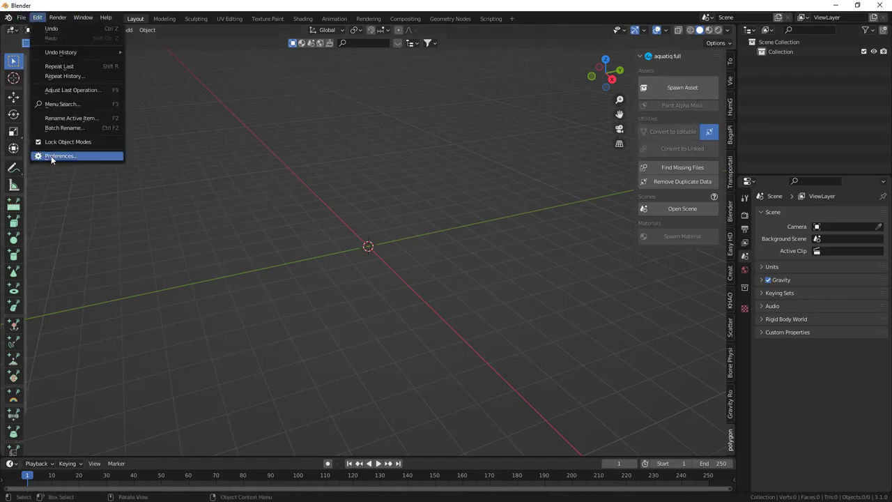
click(50, 155)
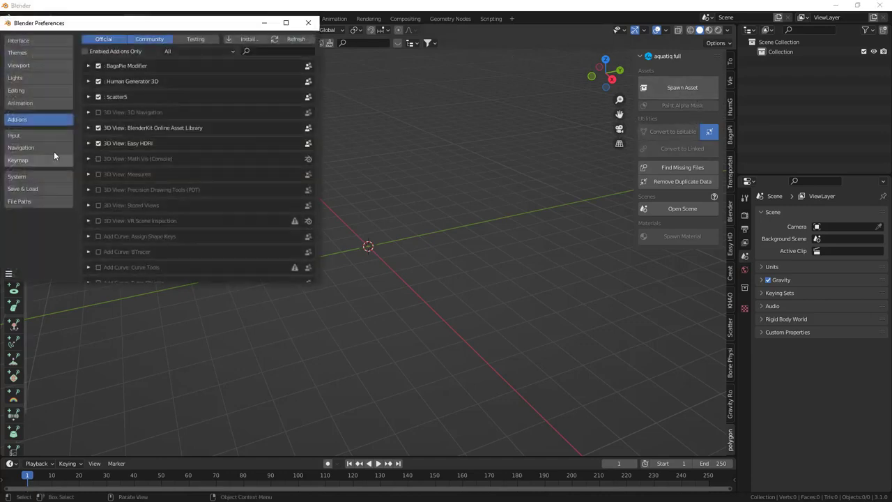
click(247, 40)
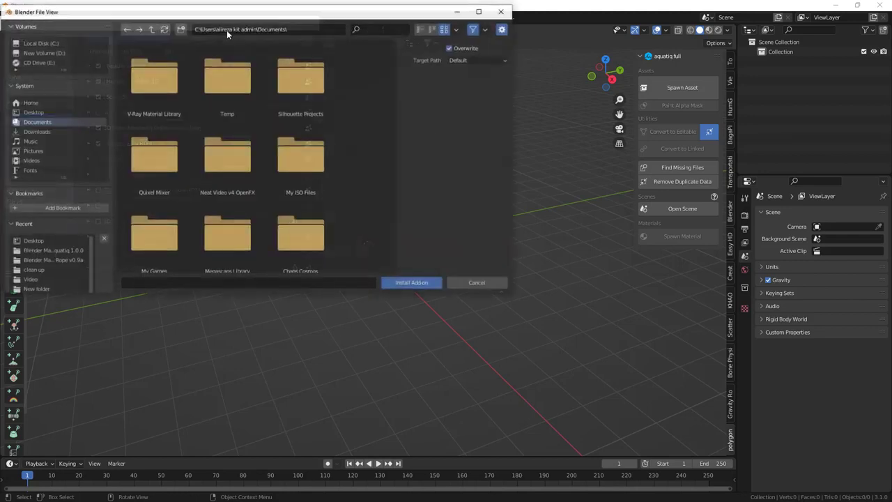
click(489, 285)
click(309, 17)
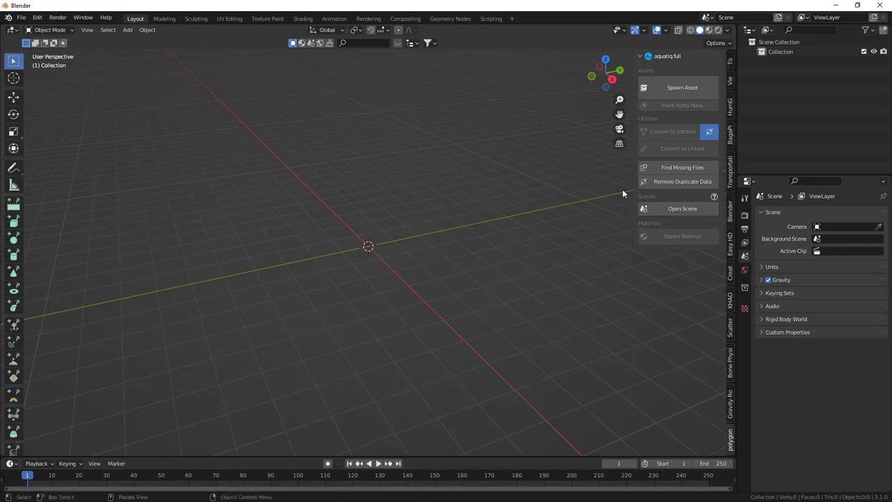
- Spawn the Big circular (A) asset from the aquatiq fountains category
click(648, 85)
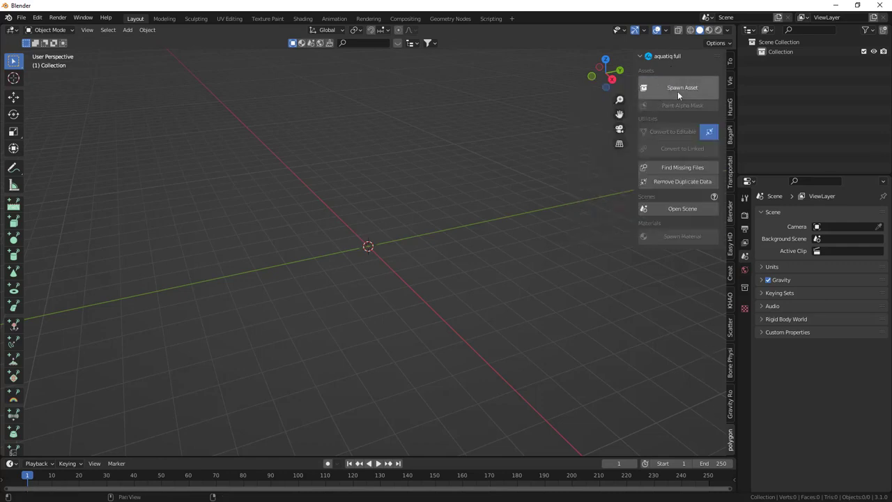
click(677, 89)
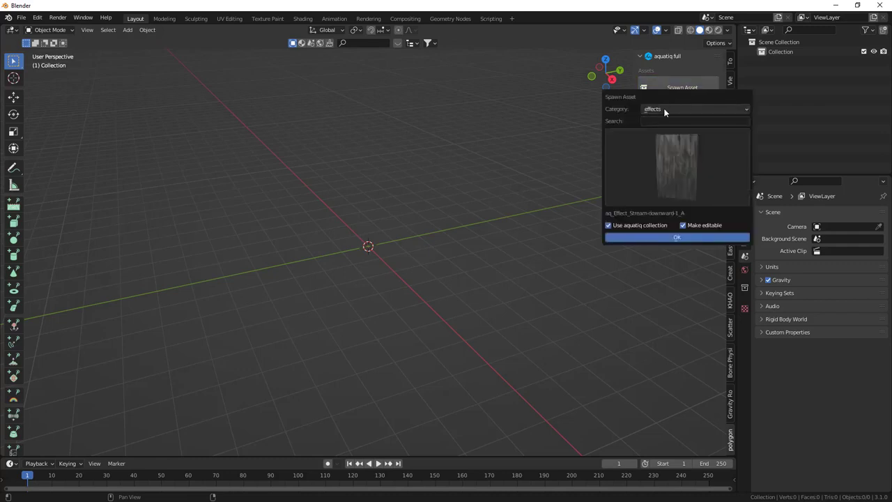
click(660, 110)
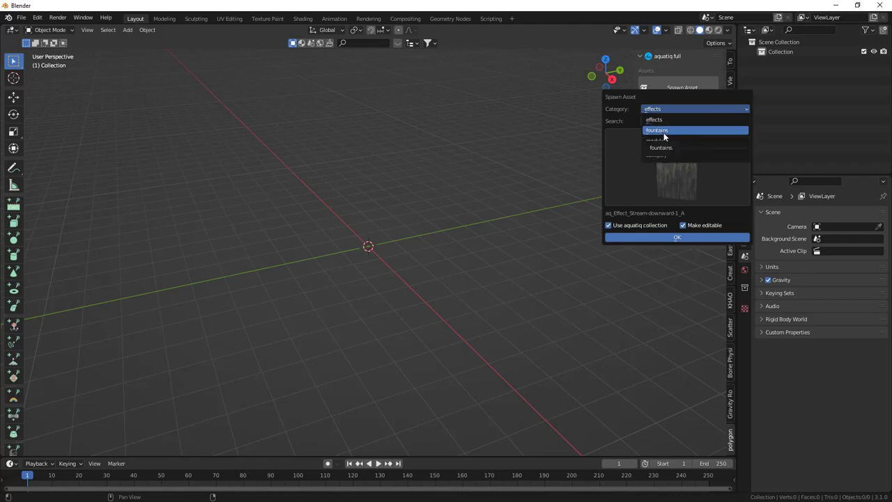
click(663, 132)
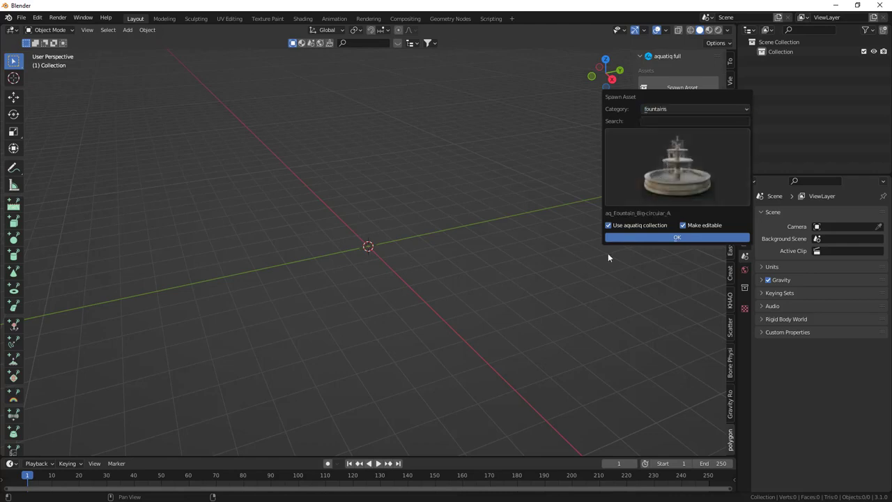
click(660, 168)
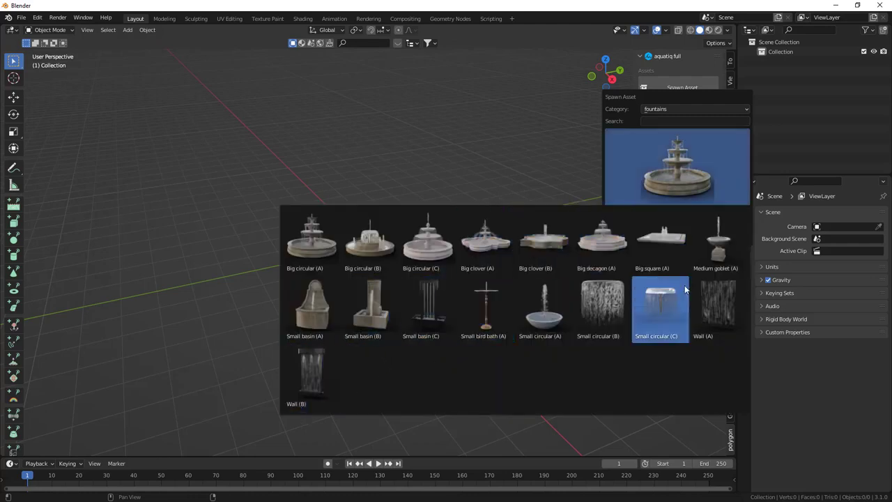
click(319, 251)
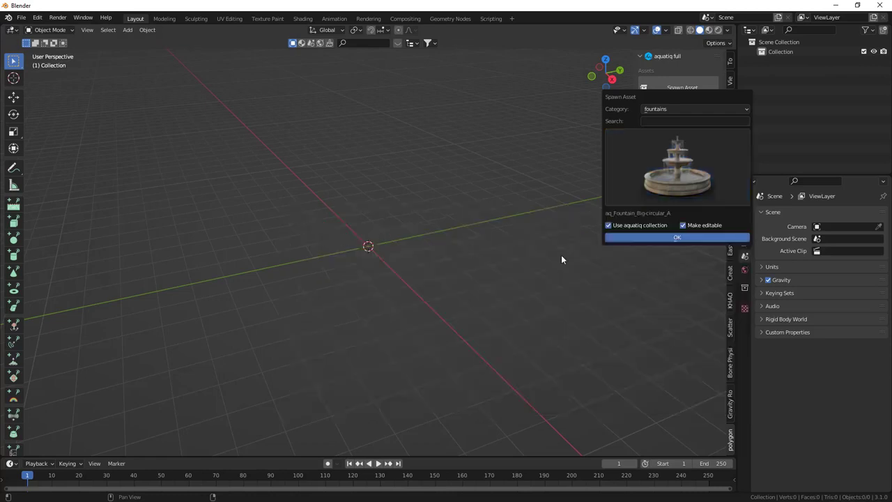
click(679, 238)
- Orbit around the fountain while playing its water animation, stopping at frame 55
scroll(328, 192, up, 5)
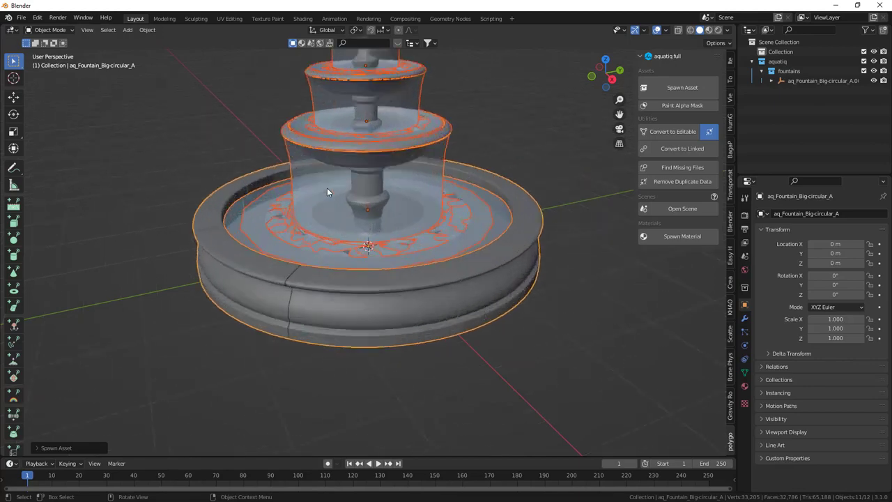
scroll(328, 192, down, 3)
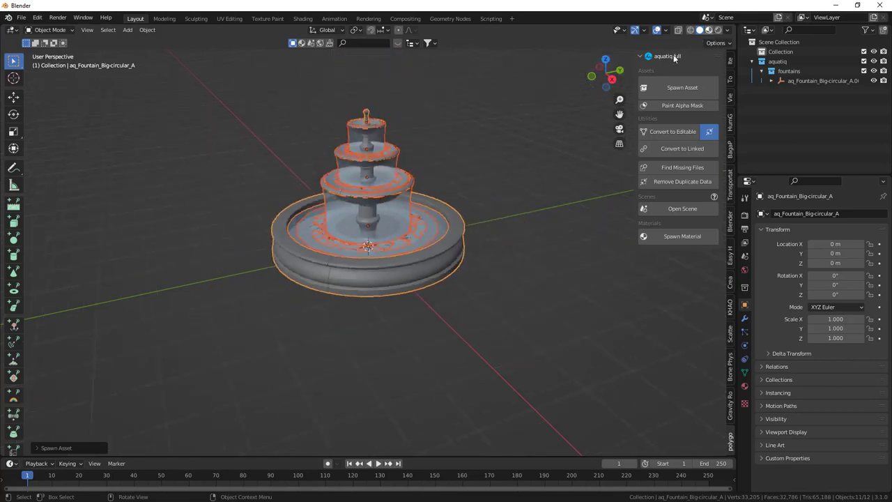
scroll(343, 215, up, 5)
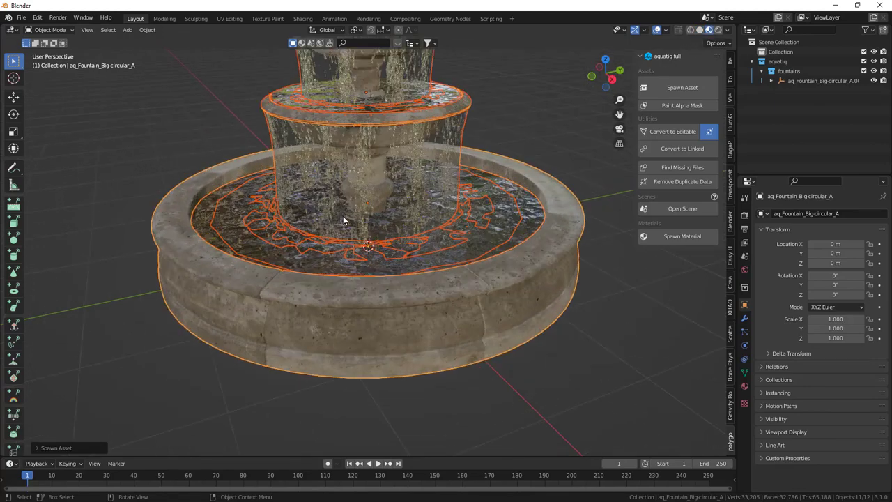
middle_drag(342, 215, 363, 241)
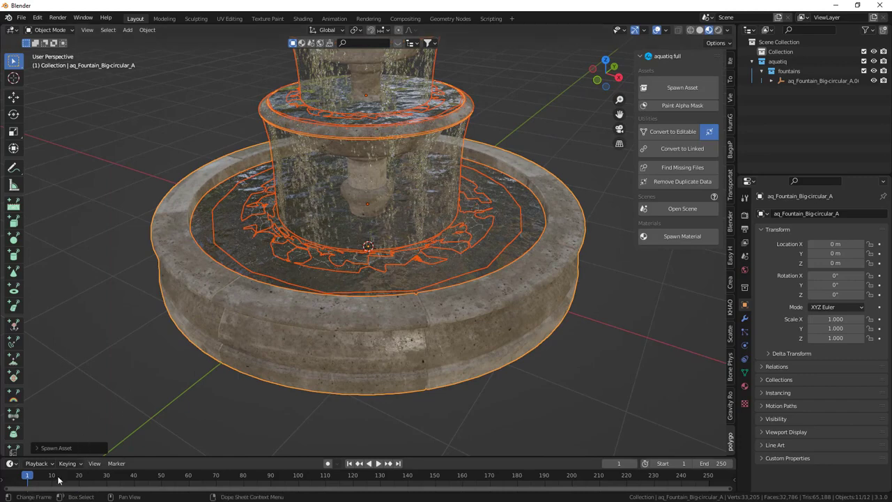
key(space)
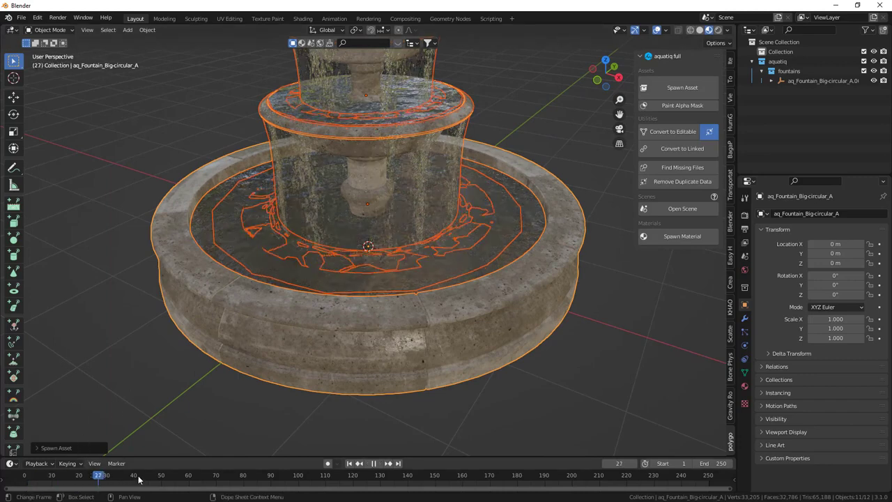
key(space)
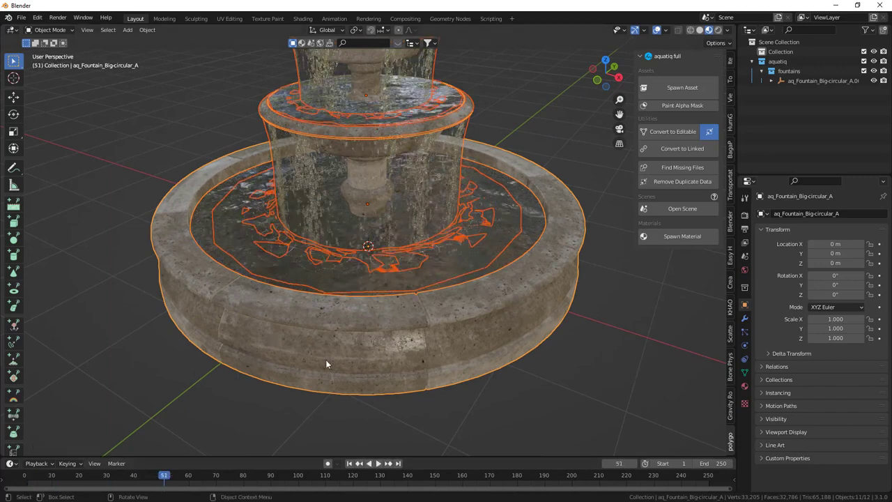
middle_drag(272, 335, 342, 309)
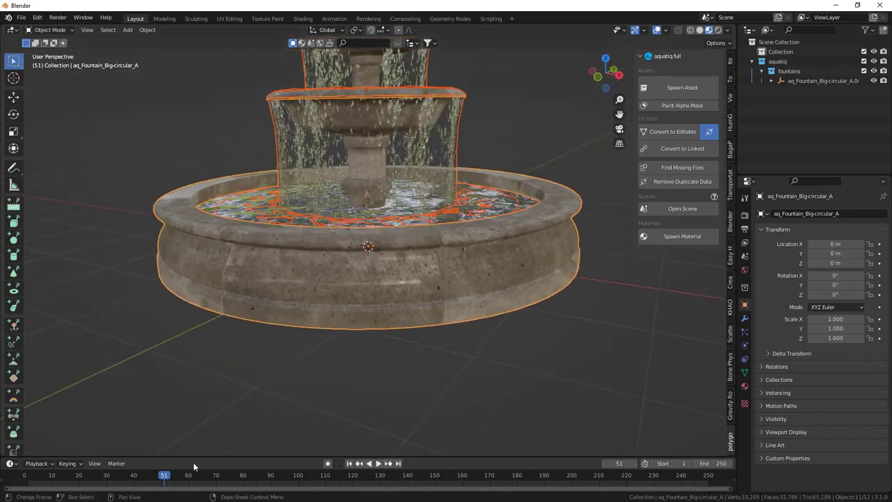
key(space)
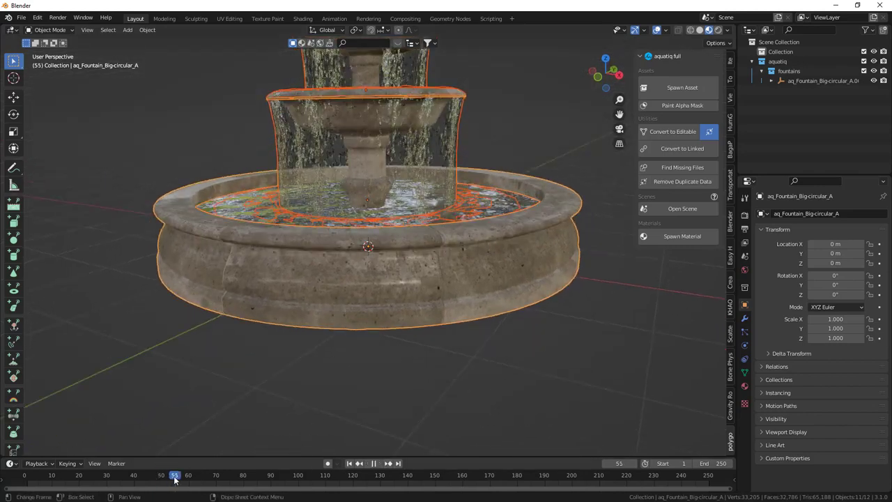
key(space)
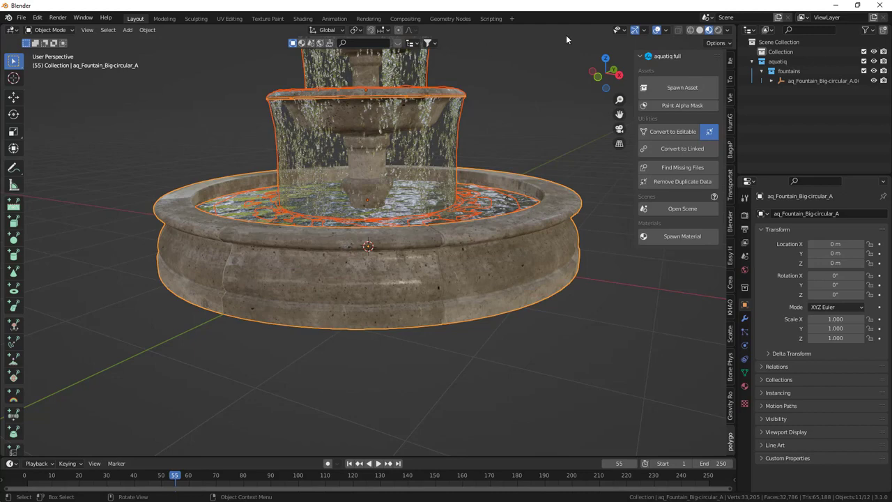
- Show the viewport in rendered shading with scene world lighting turned off
click(717, 30)
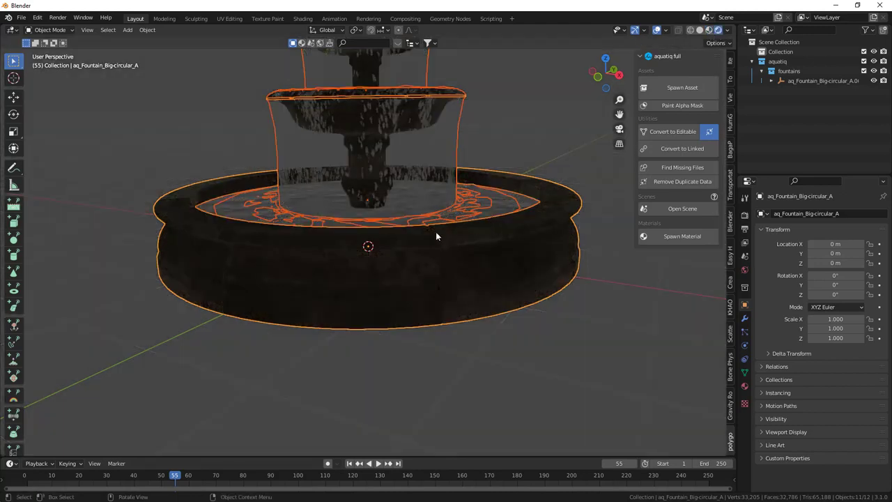
click(744, 215)
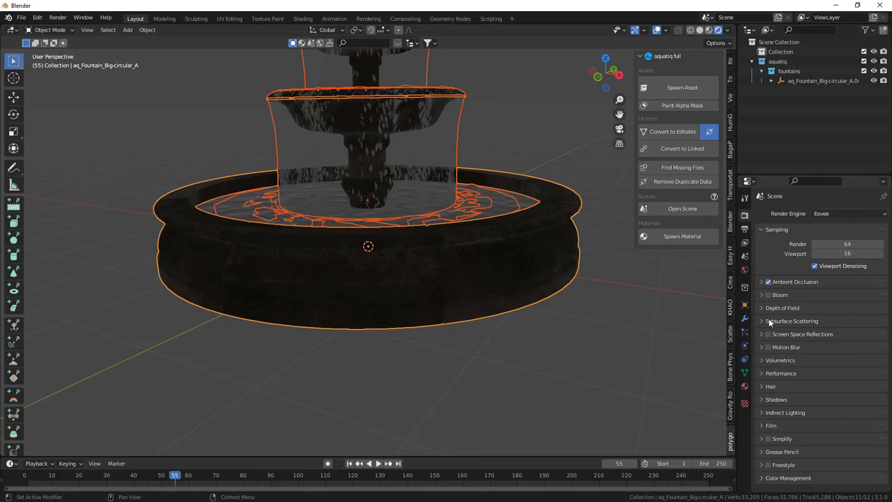
click(727, 30)
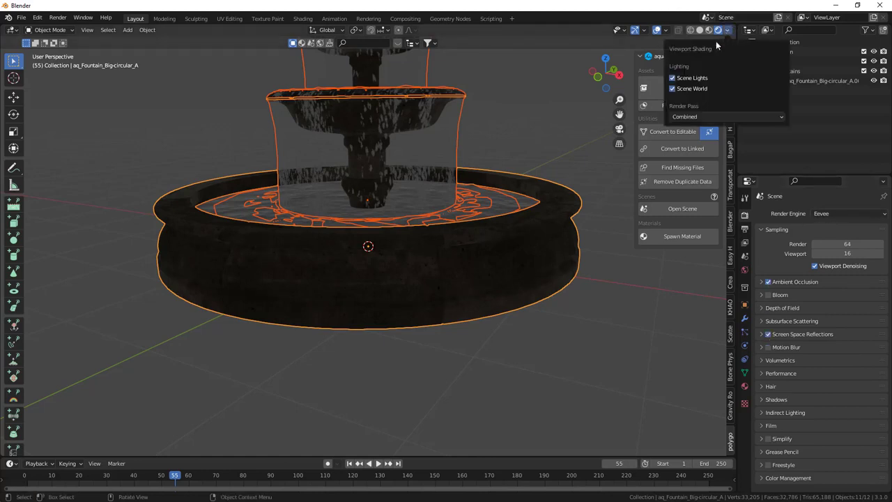
click(672, 88)
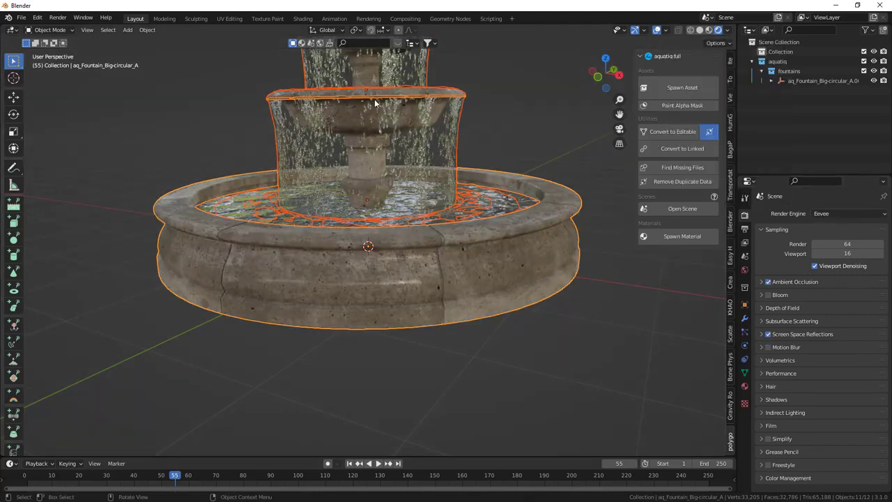
click(500, 82)
scroll(519, 129, down, 3)
middle_drag(519, 128, 435, 164)
scroll(424, 168, up, 4)
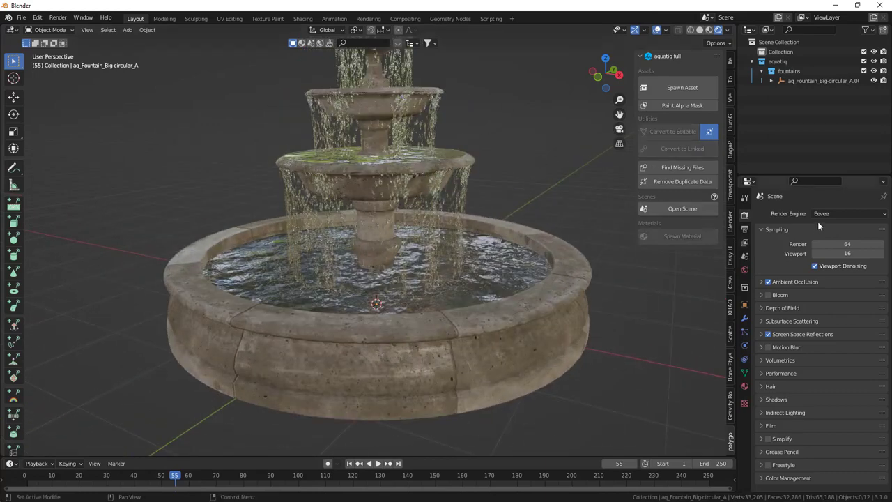
- Set the render engine to Eevee after briefly selecting Cycles
click(822, 213)
click(822, 246)
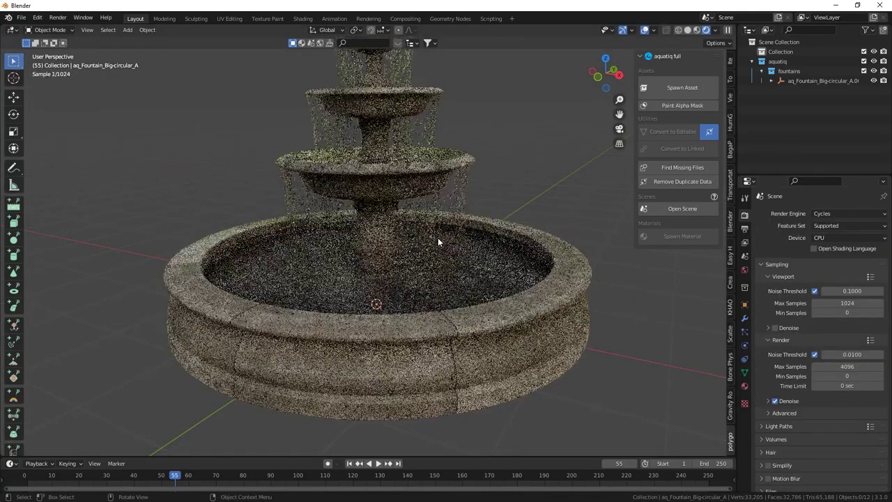
click(828, 215)
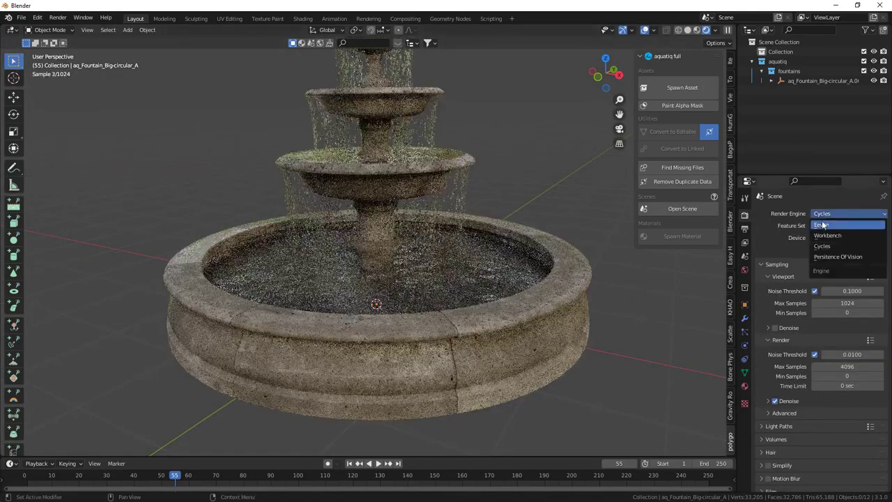
click(821, 225)
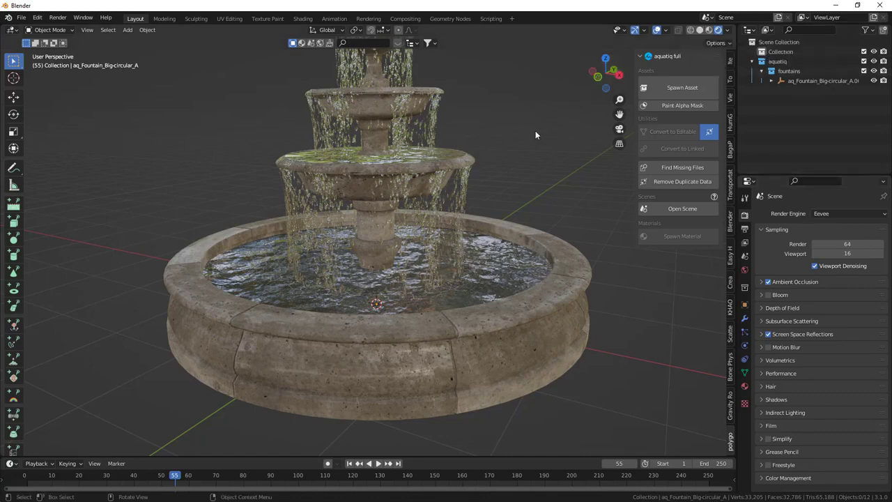
- Cycle through the overlapping fountain objects to select the big circular basin and delete it
click(365, 168)
scroll(406, 175, down, 2)
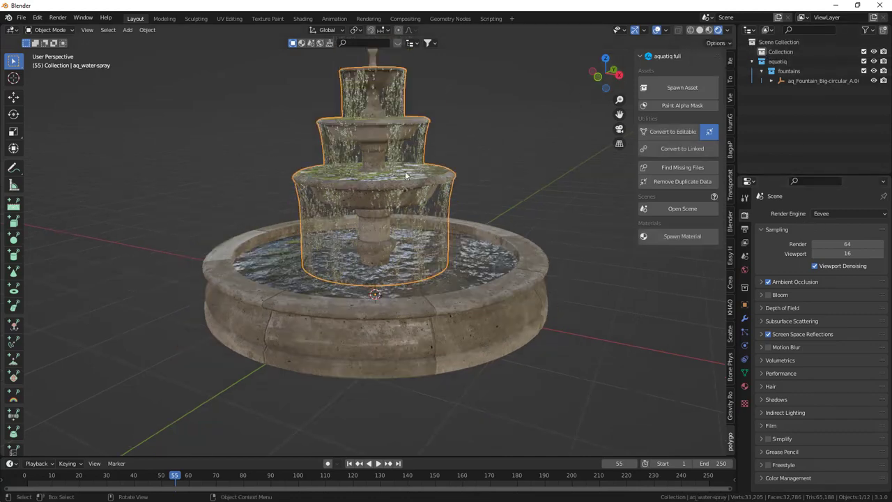
click(374, 124)
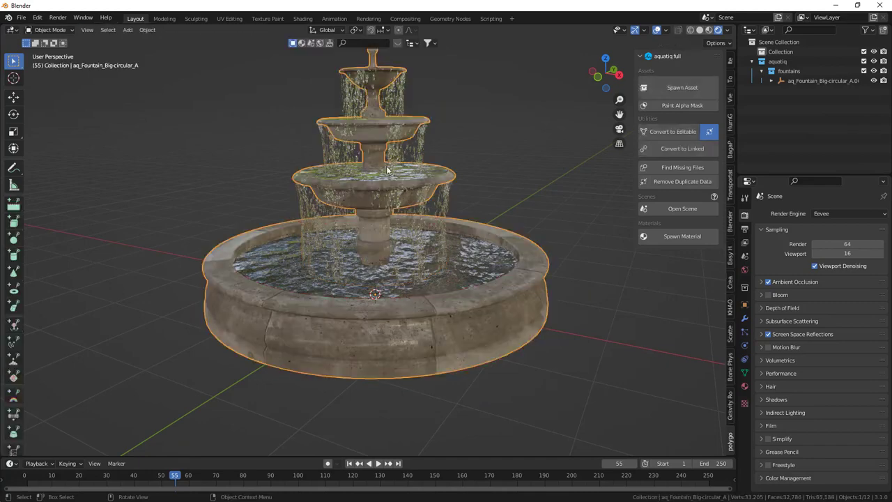
click(381, 310)
click(381, 310)
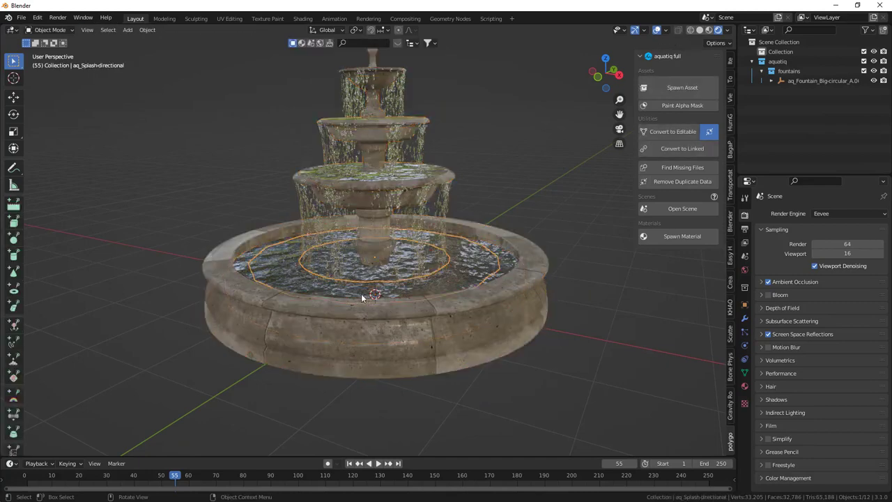
click(277, 277)
click(260, 271)
click(326, 255)
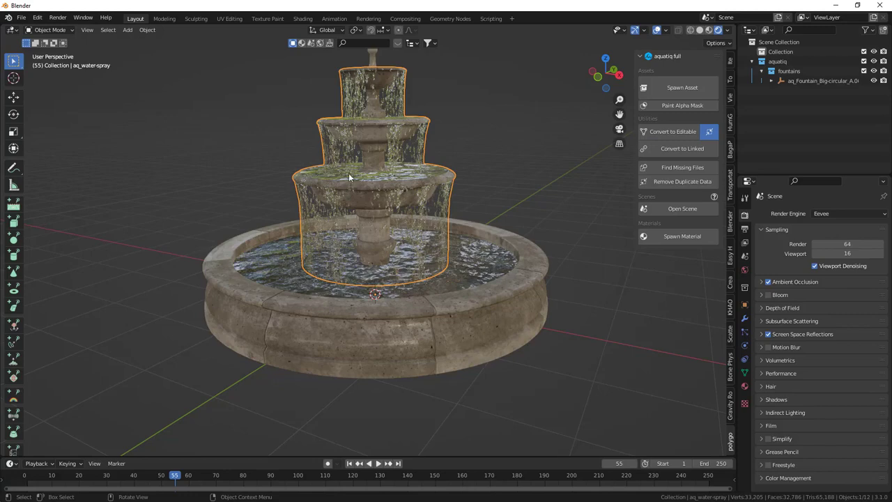
click(378, 123)
click(379, 117)
click(379, 116)
click(388, 72)
click(388, 73)
mouse_move(388, 72)
middle_down()
mouse_move(417, 204)
mouse_move(532, 268)
middle_up()
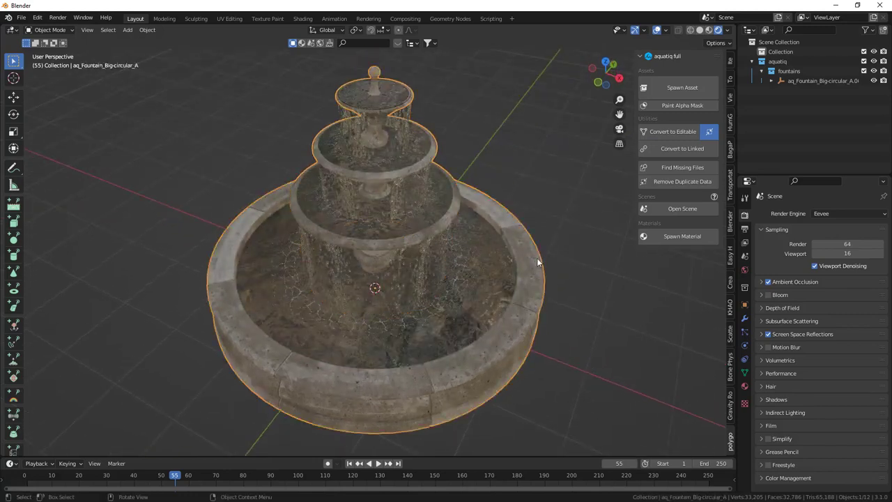
key(Delete)
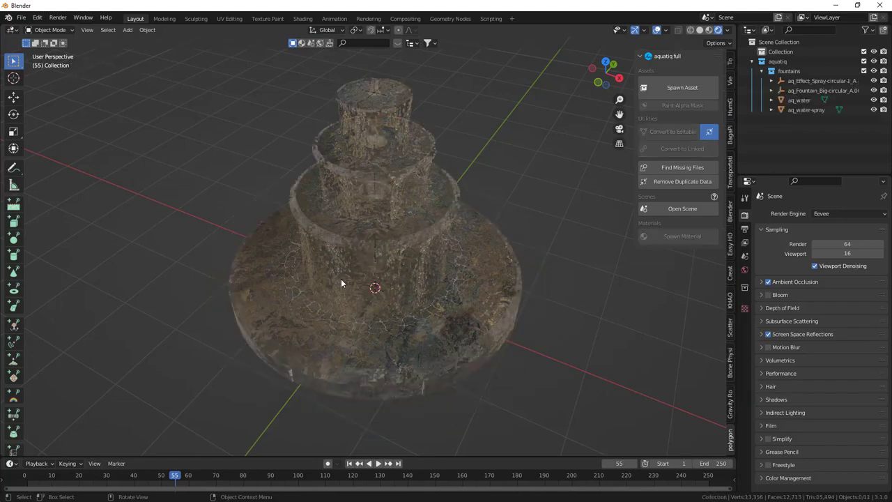
- Delete the leftover aq_water splash ring, then select and delete all remaining fountain objects
click(307, 309)
mouse_move(383, 333)
middle_down()
mouse_move(432, 304)
mouse_move(401, 323)
mouse_move(413, 281)
mouse_move(401, 251)
mouse_move(310, 293)
mouse_move(237, 273)
mouse_move(297, 339)
middle_up()
key(Delete)
scroll(401, 323, up, 3)
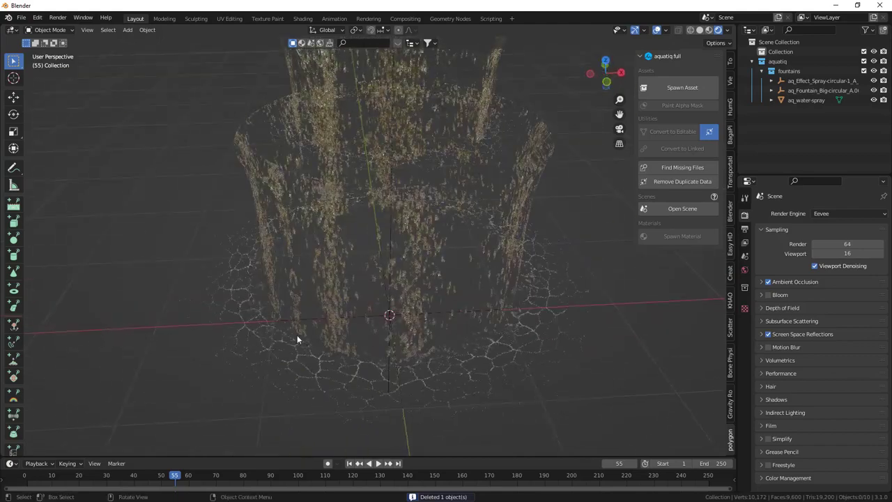
scroll(279, 314, down, 3)
scroll(459, 149, down, 3)
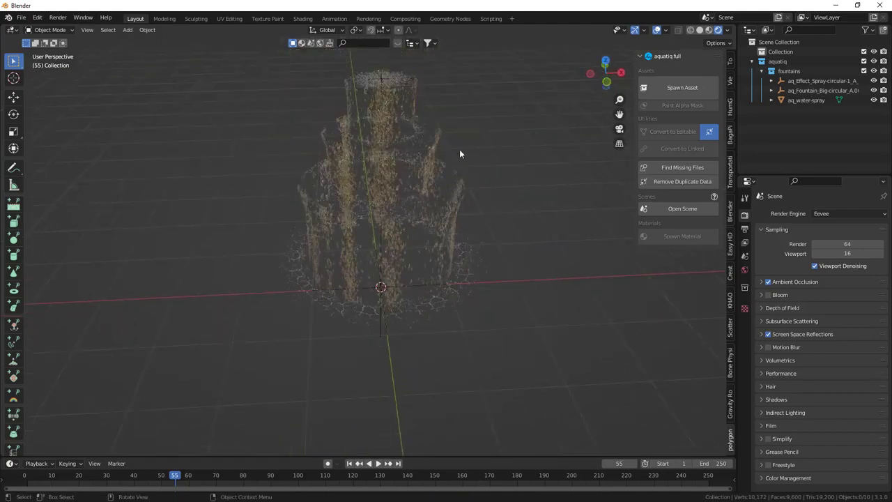
scroll(446, 123, down, 2)
key(a)
key(Delete)
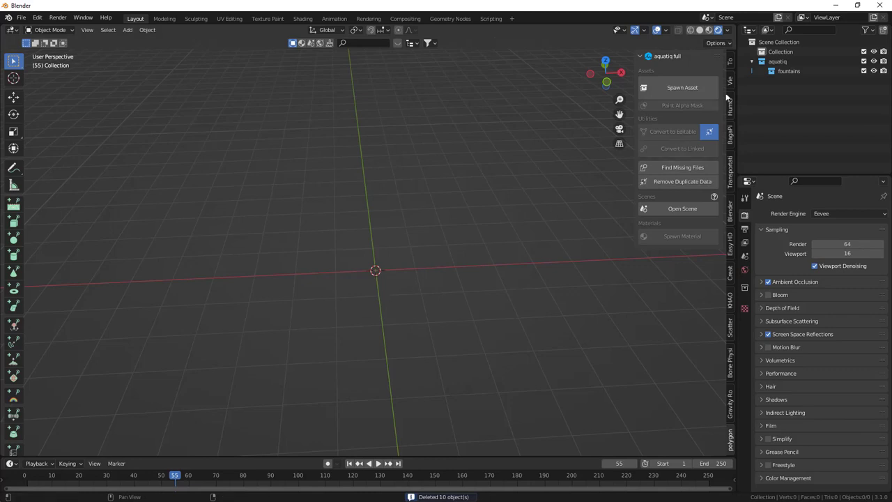
- Spawn the Small basin (A) asset from the aquatiq fountains category
click(676, 87)
click(674, 106)
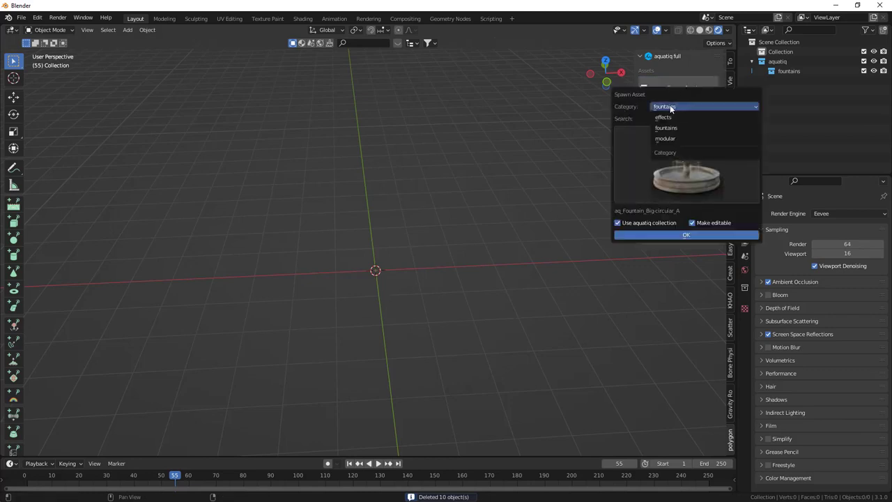
click(664, 119)
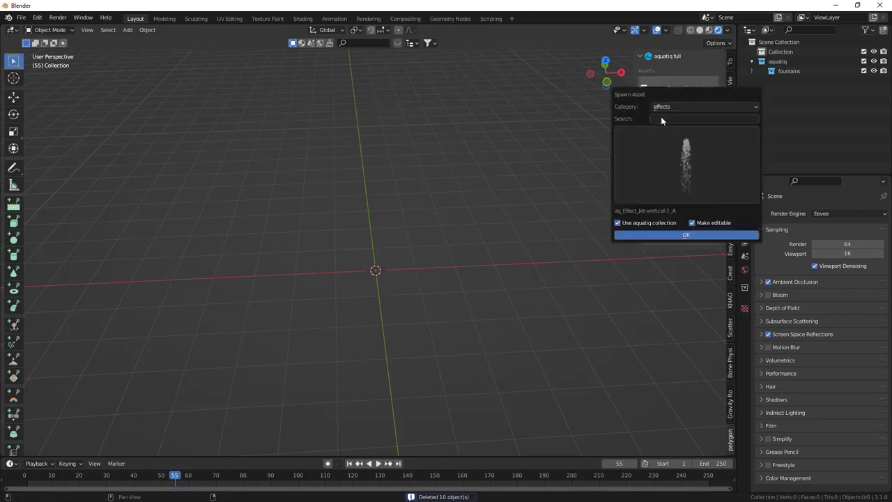
click(680, 106)
click(668, 128)
click(671, 154)
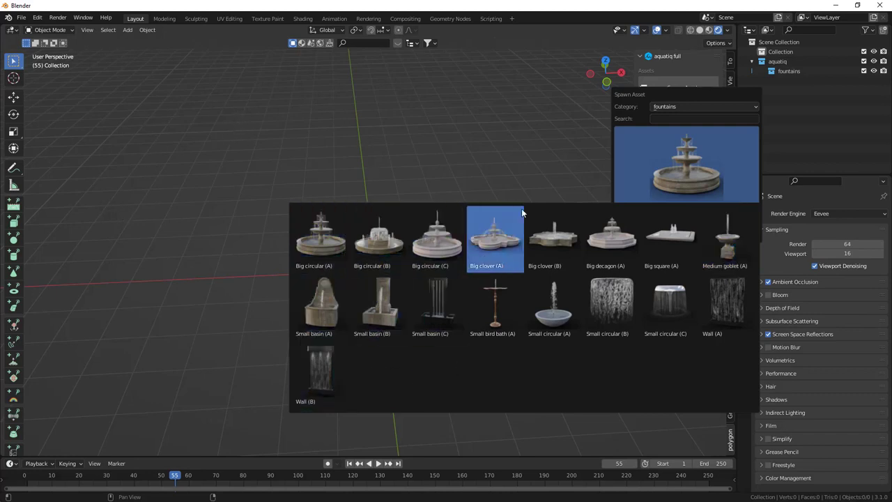
click(331, 303)
click(696, 235)
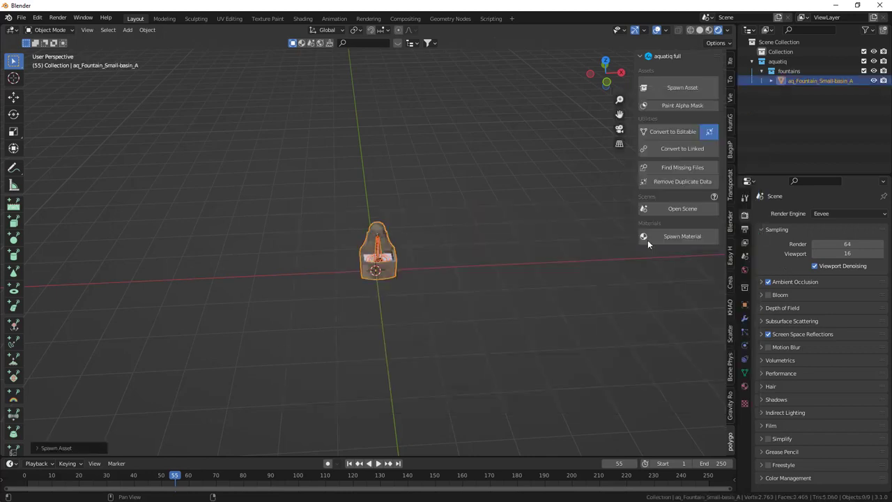
- Inspect the small fountain's water stream, then select everything and delete it
scroll(367, 239, up, 5)
scroll(367, 240, up, 2)
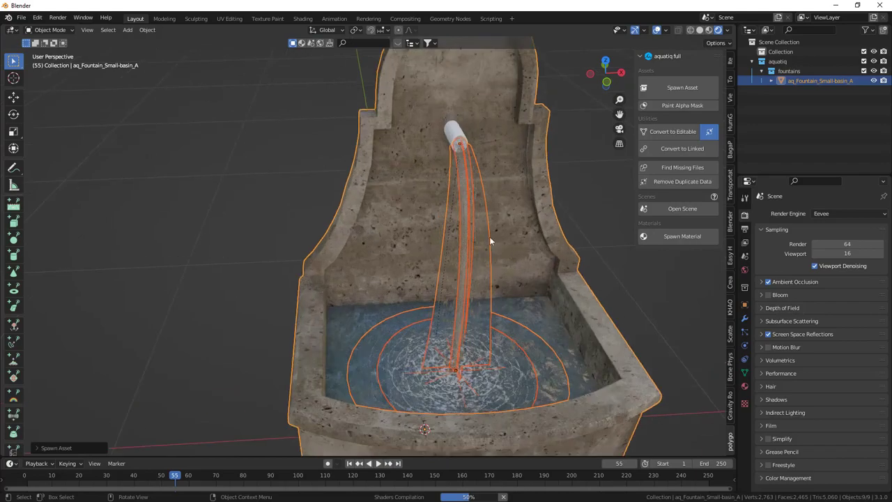
middle_drag(489, 235, 411, 117)
click(410, 116)
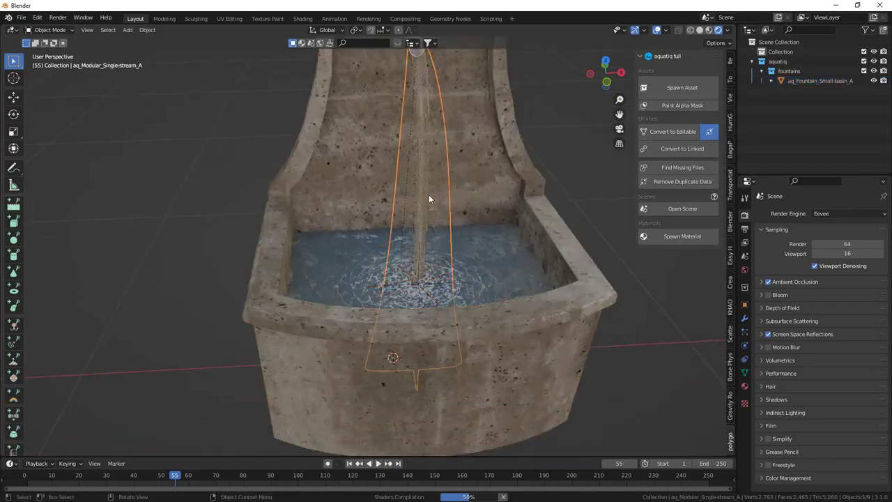
mouse_move(428, 195)
middle_down()
mouse_move(597, 186)
mouse_move(437, 179)
mouse_move(484, 169)
mouse_move(329, 174)
mouse_move(398, 191)
mouse_move(409, 237)
mouse_move(454, 225)
middle_up()
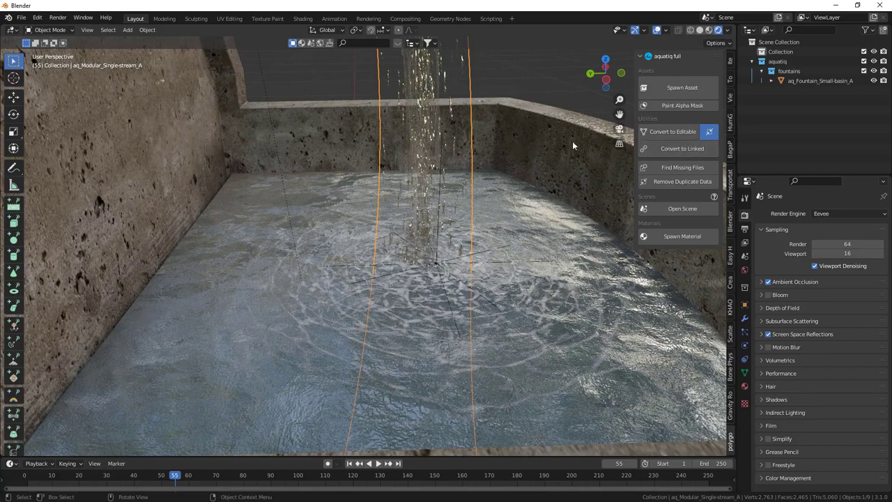
key(KP_Decimal)
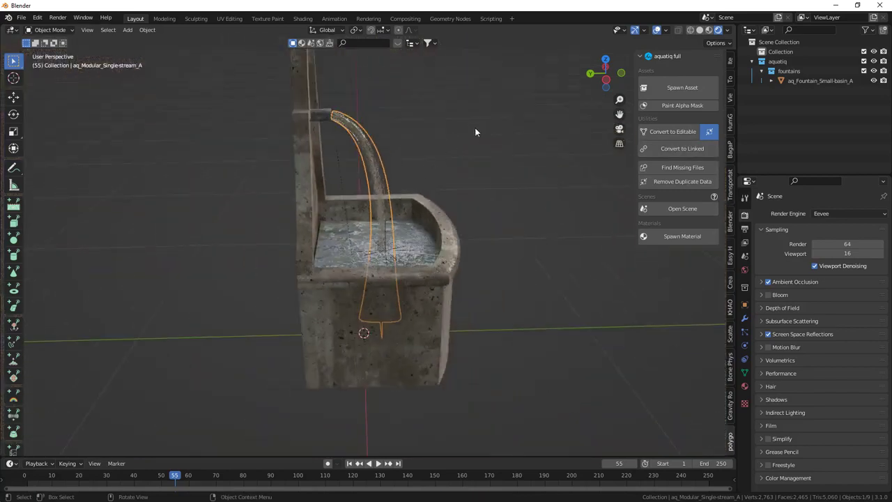
key(a)
key(Delete)
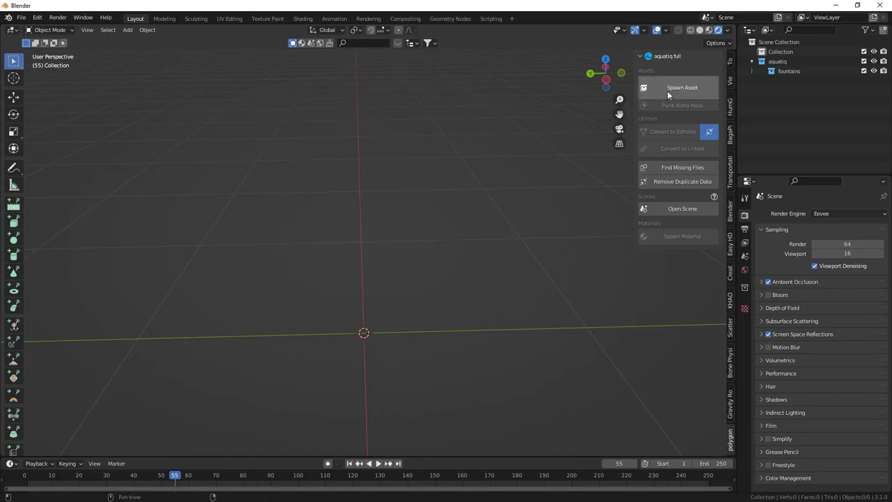
- Respawn Small basin (A) without Make editable, then delete it
click(666, 88)
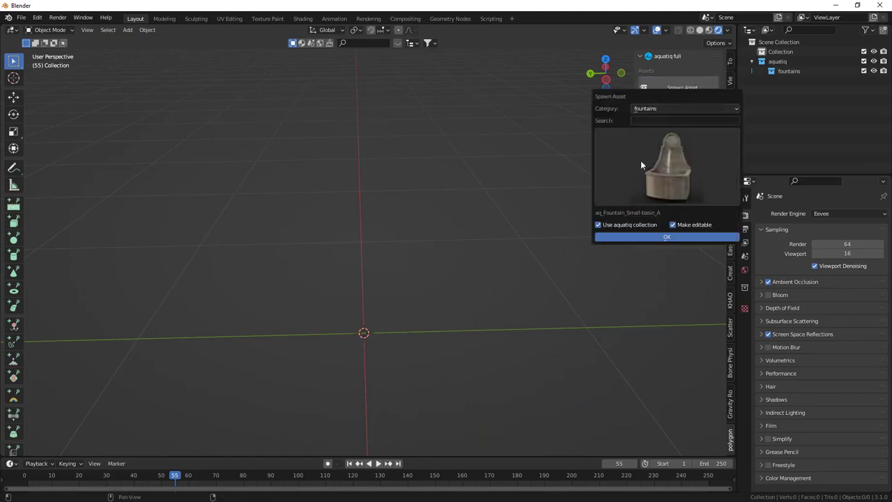
click(668, 236)
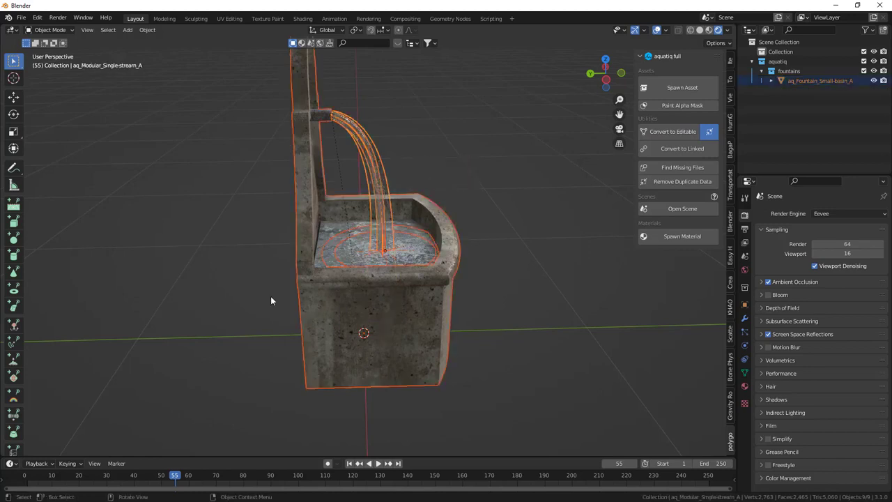
key(Delete)
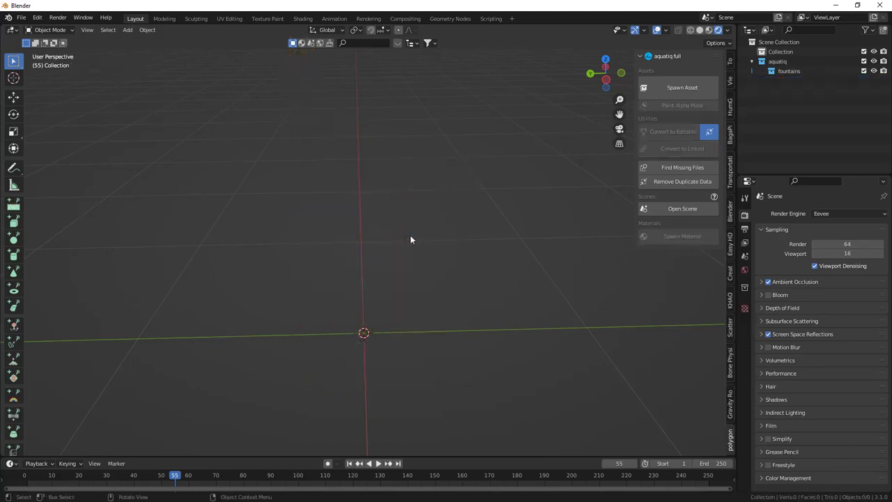
- Spawn the Splash directional 1 (A) asset from the effects category
click(682, 87)
click(634, 108)
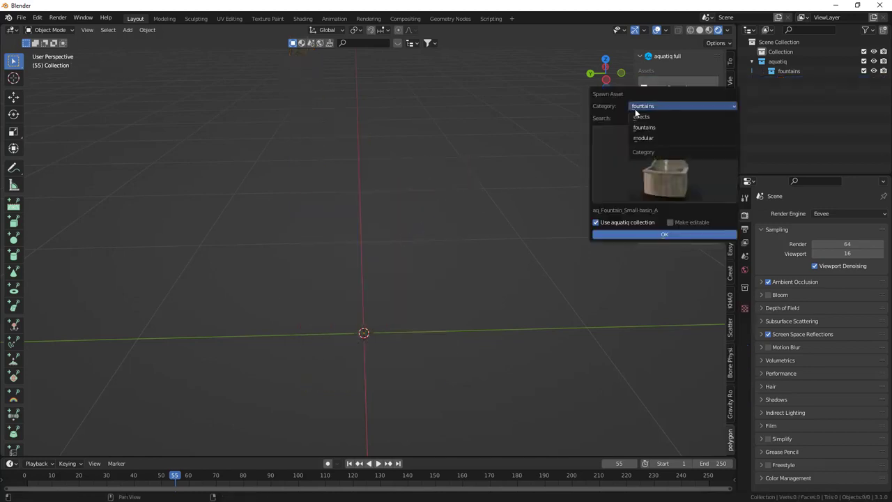
click(638, 121)
click(647, 146)
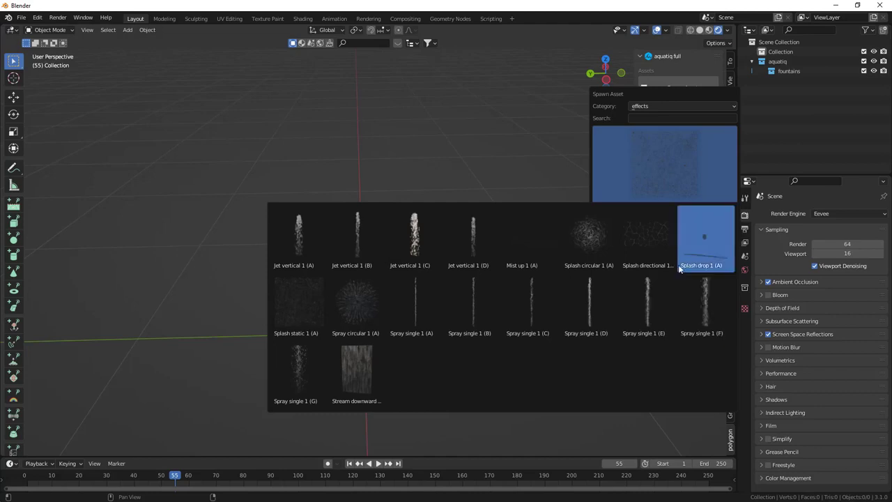
click(647, 247)
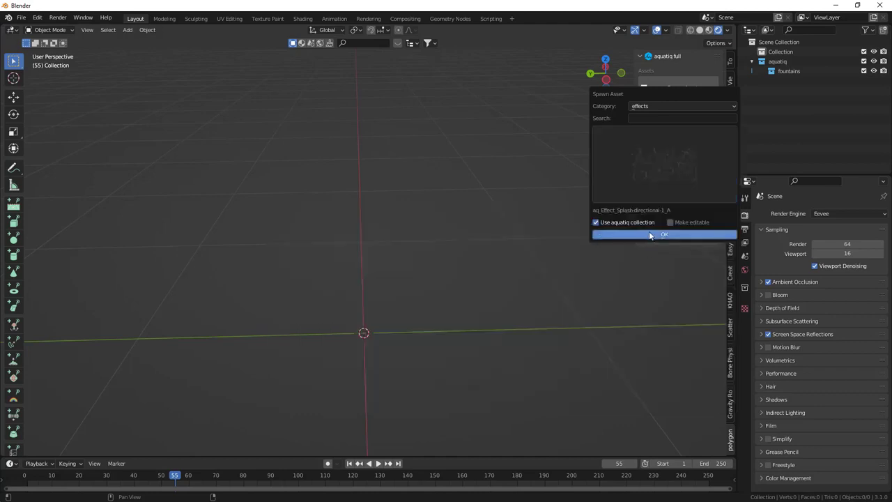
click(648, 232)
- Orbit around the directional splash plane, then delete it
scroll(453, 260, down, 4)
mouse_move(341, 234)
middle_down()
mouse_move(348, 253)
mouse_move(419, 263)
middle_up()
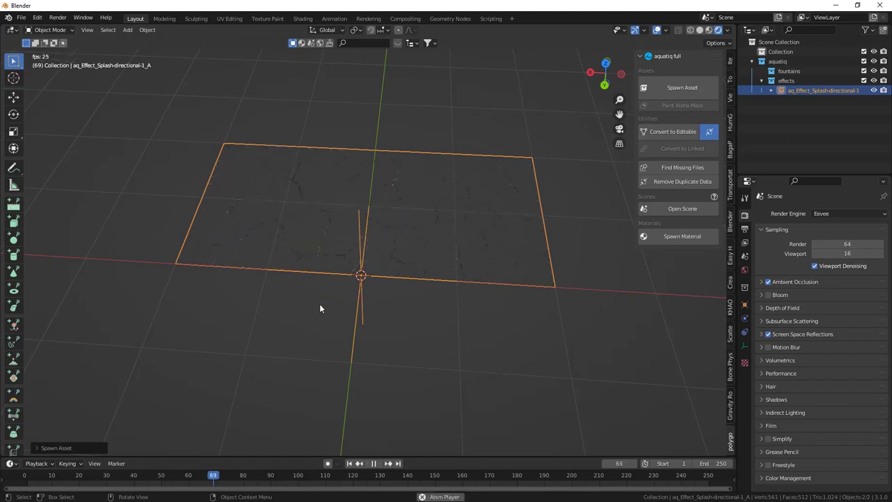
middle_drag(324, 293, 330, 274)
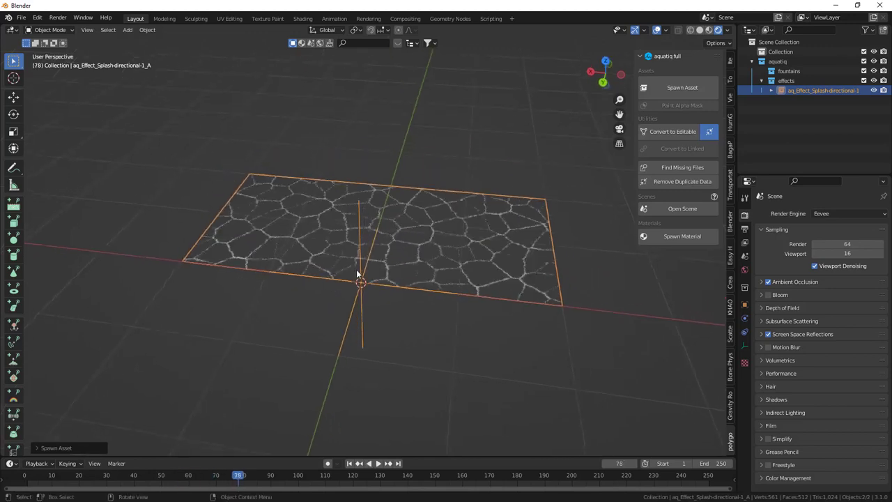
key(x)
click(359, 273)
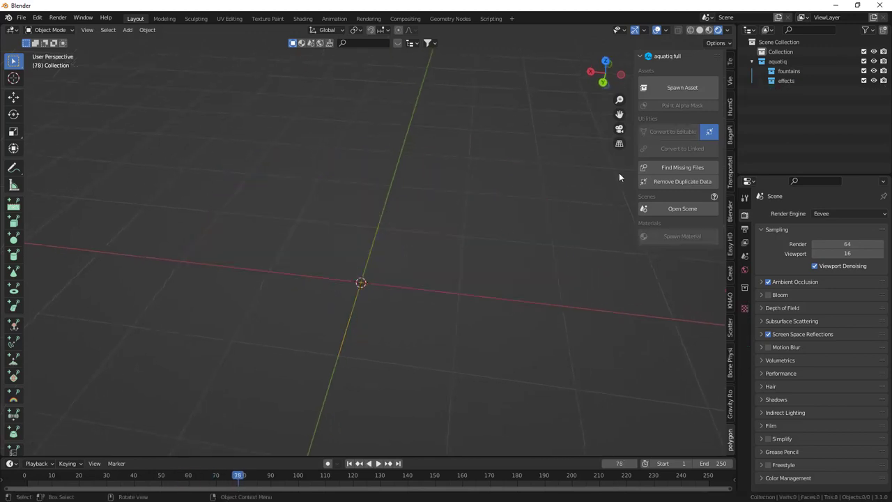
- Spawn the Splash circular 1 (A) effect and play its animation
click(683, 88)
click(693, 149)
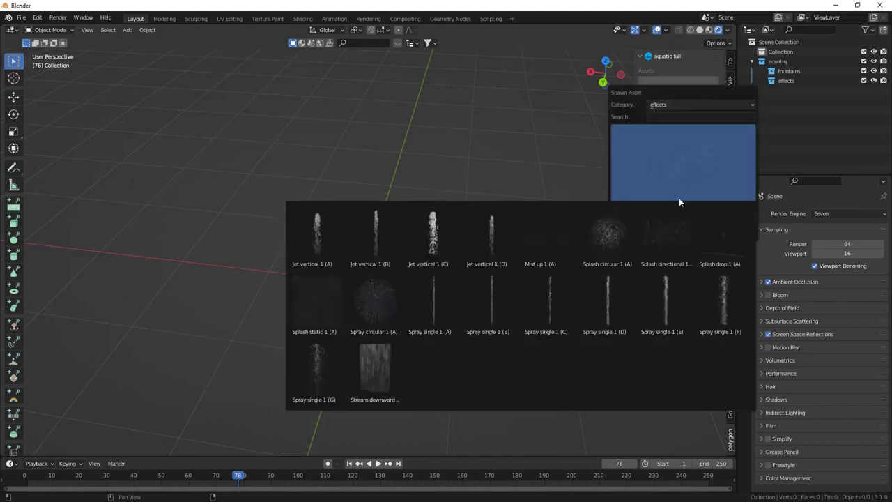
click(608, 251)
click(659, 233)
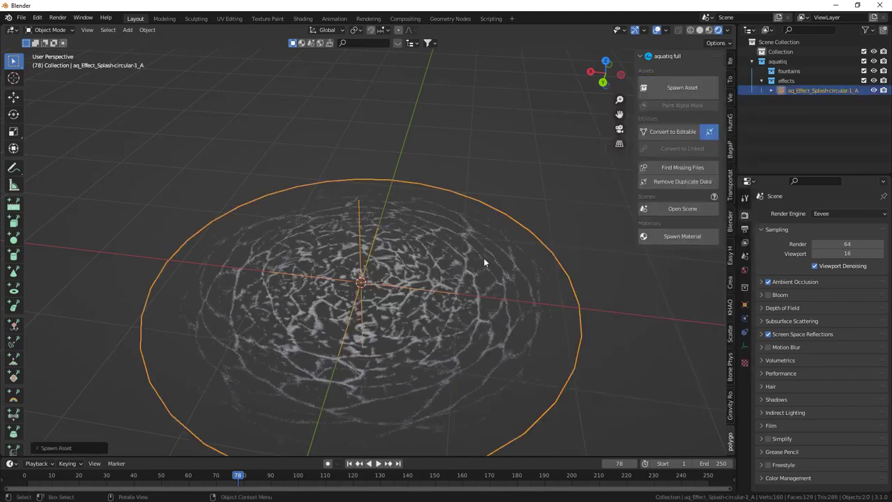
key(space)
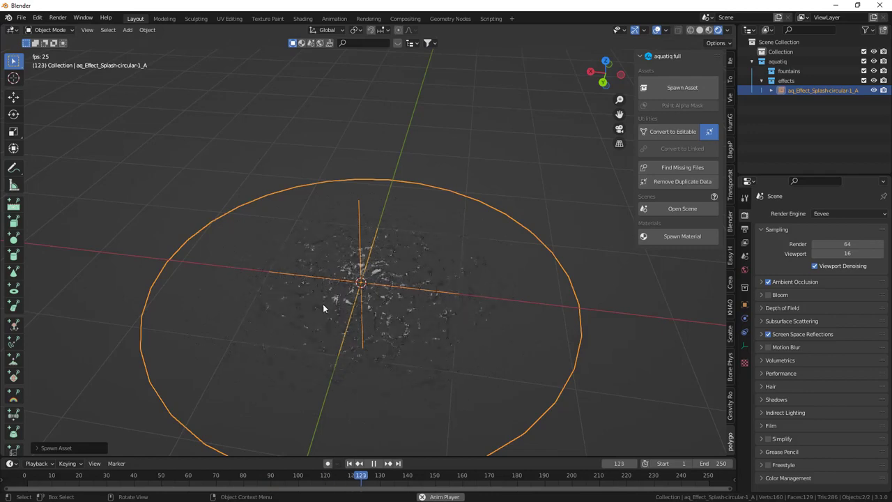
mouse_move(322, 304)
middle_down()
mouse_move(435, 323)
mouse_move(373, 263)
middle_up()
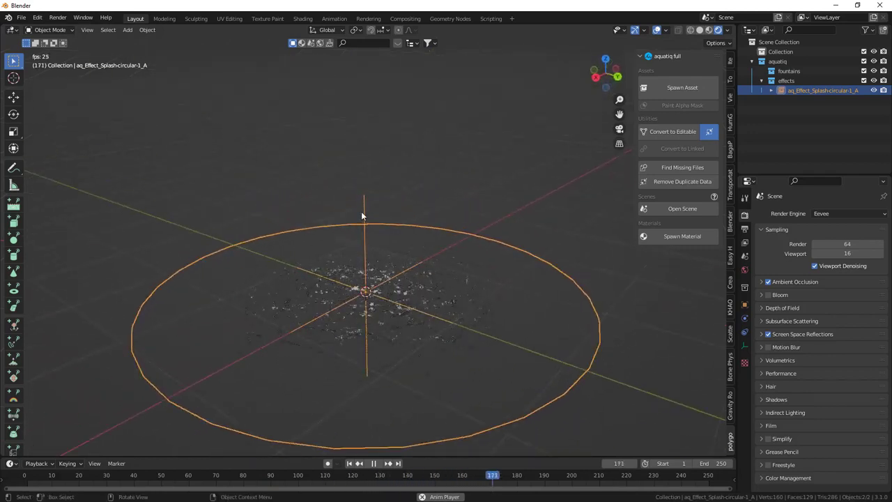
- Convert the splash to editable, trial-move its inner ring in Edit Mode, then delete it
click(650, 132)
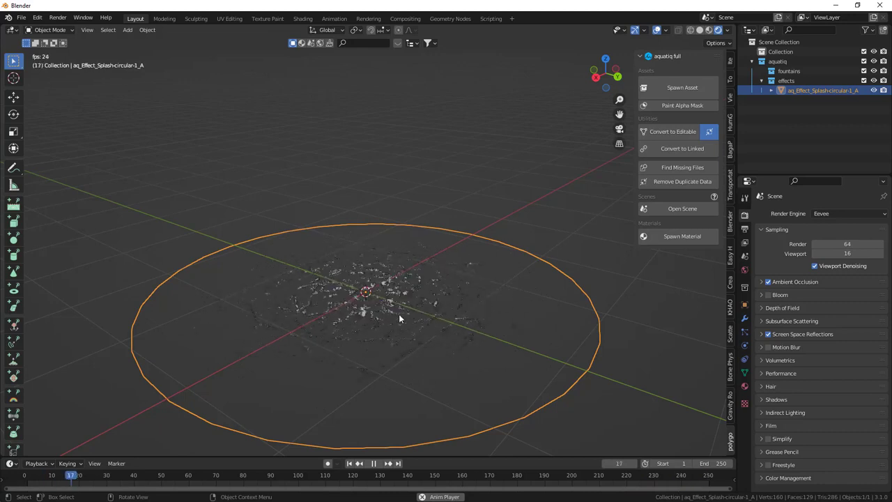
key(Tab)
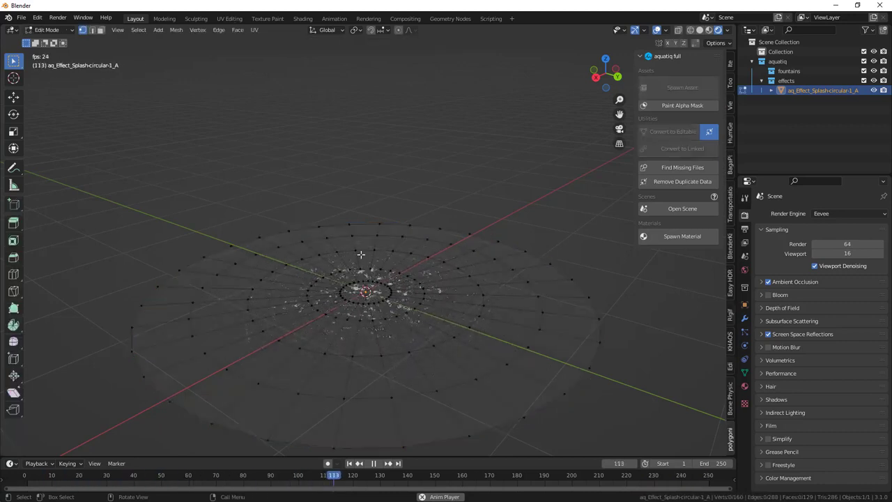
key(l)
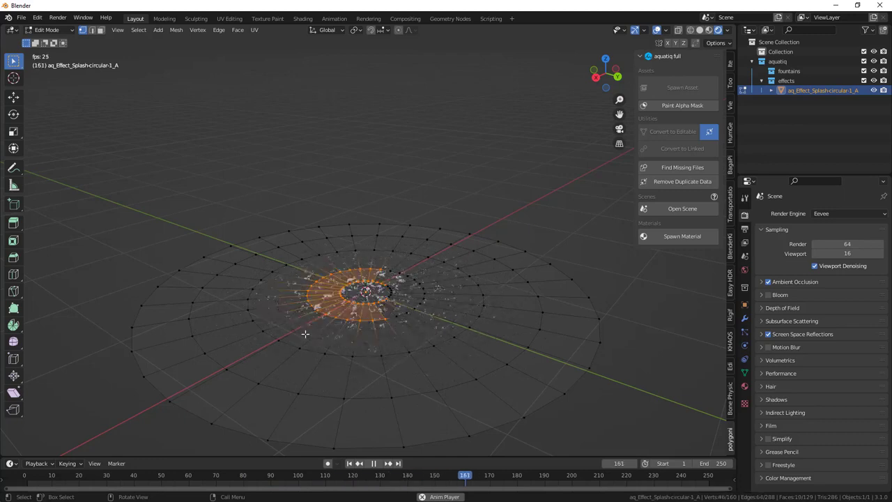
key(g)
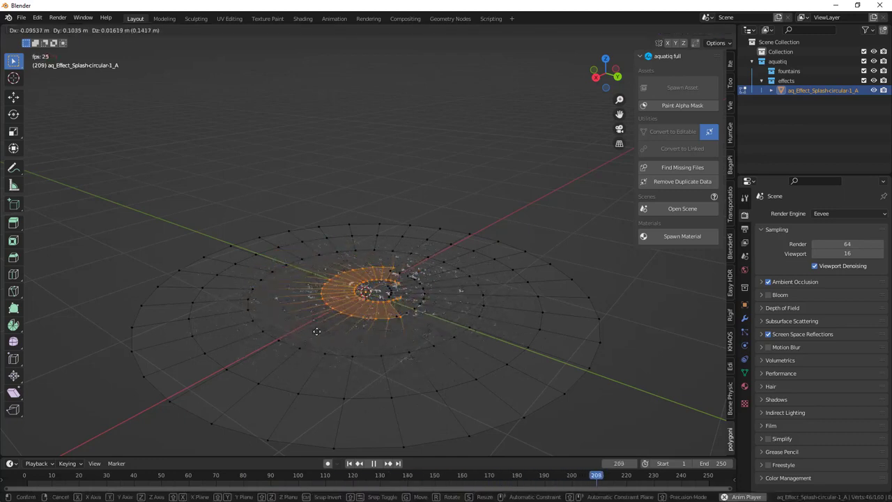
key(Escape)
key(Tab)
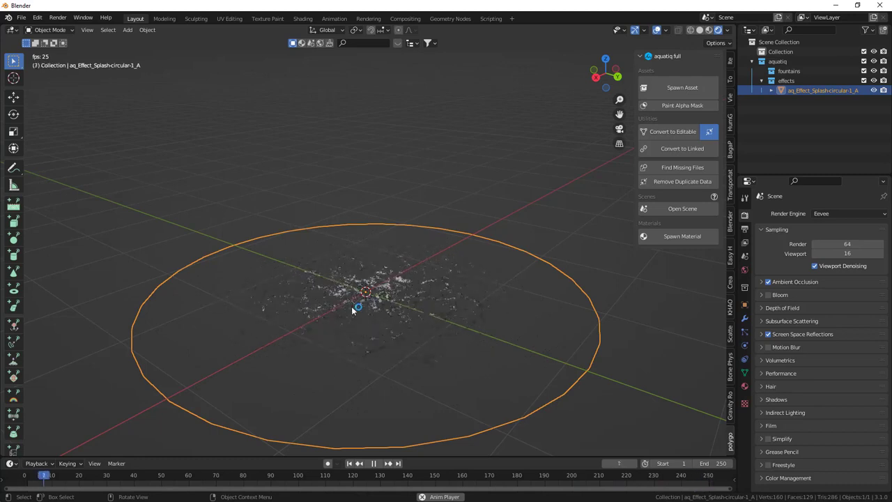
key(x)
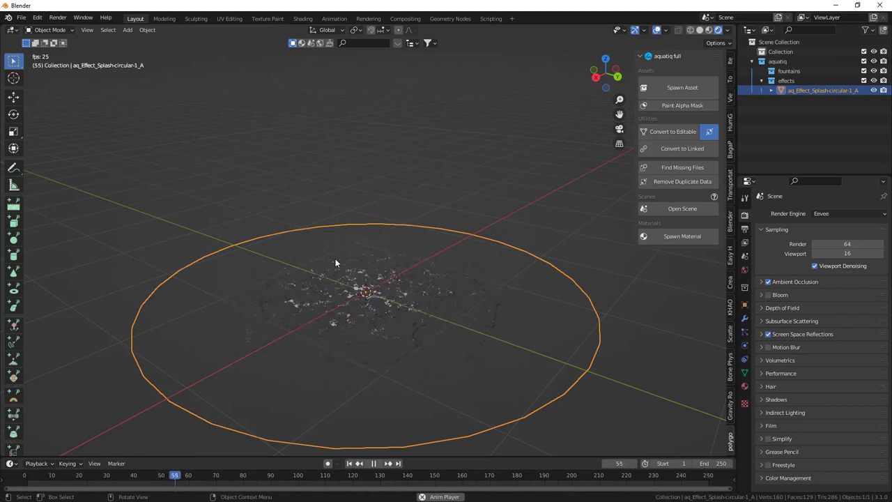
key(x)
click(335, 259)
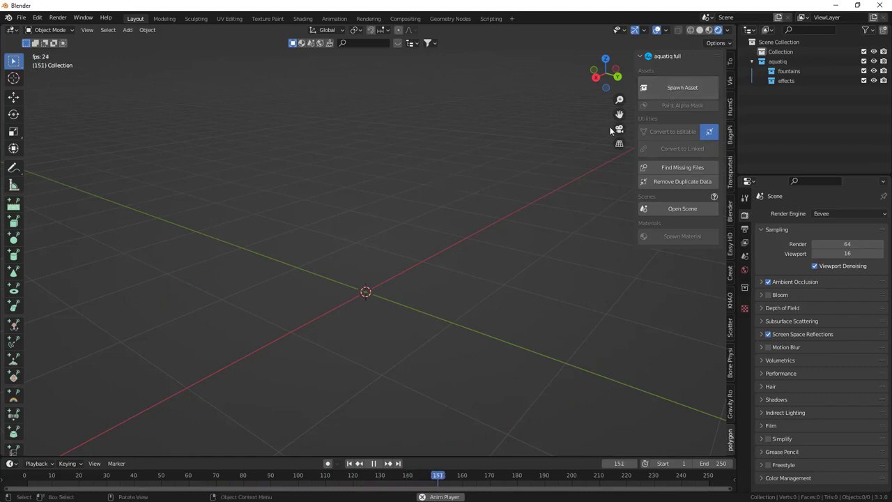
- Spawn the Circular (A) asset from the aquatiq modular category
click(664, 82)
click(639, 157)
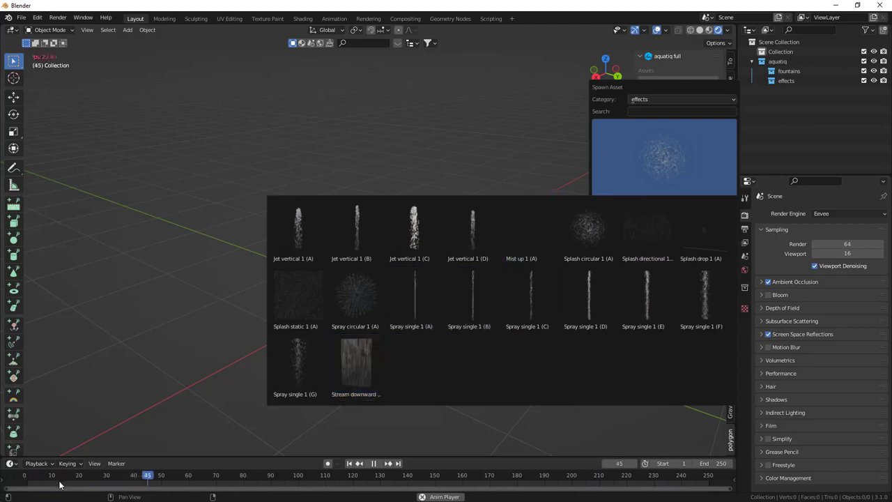
click(374, 463)
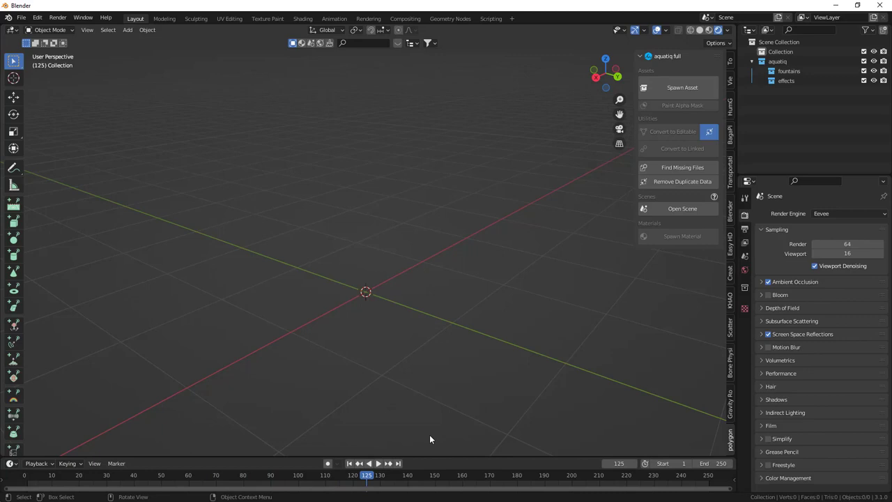
click(679, 87)
click(662, 108)
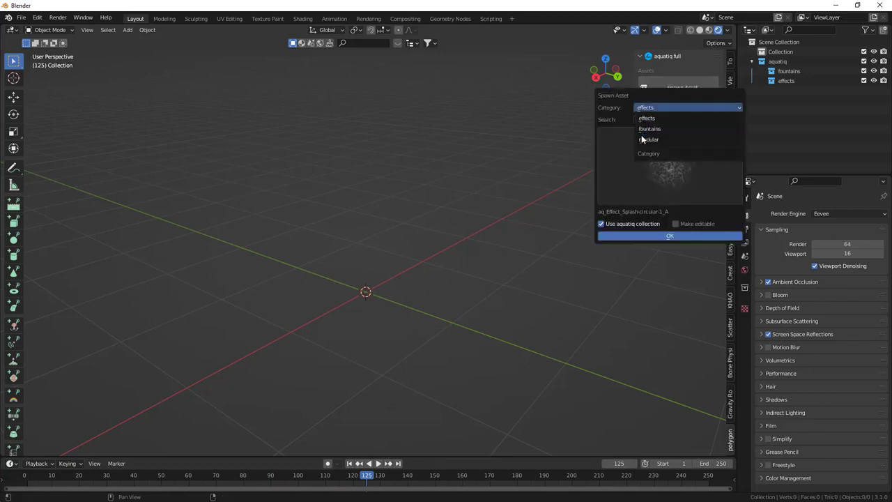
click(648, 139)
click(647, 155)
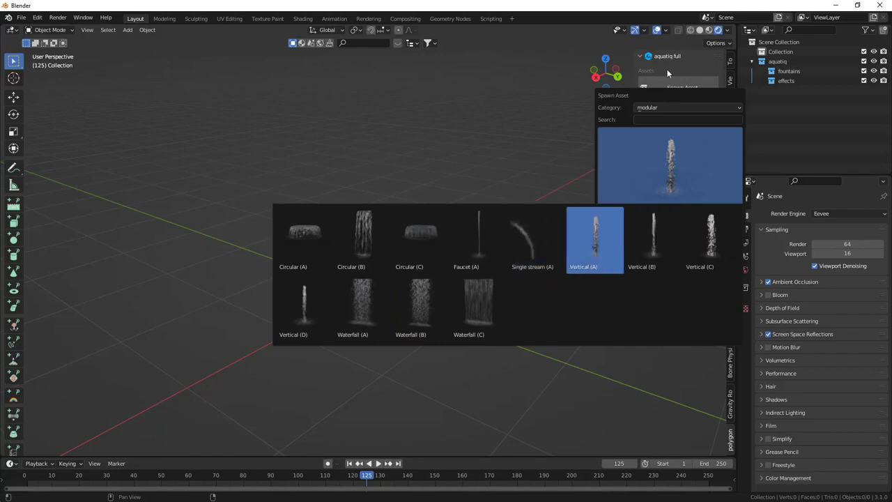
click(639, 172)
click(310, 243)
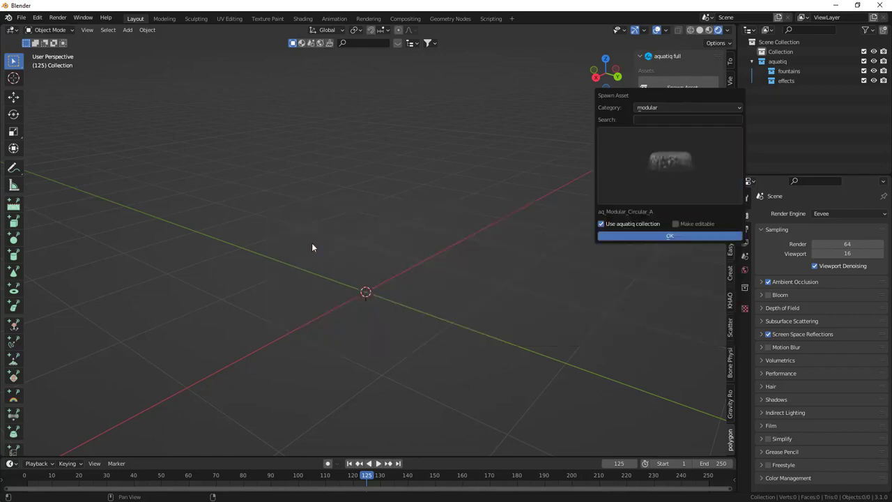
click(679, 236)
- Play the circular fountain's water animation and orbit to a low side view
middle_drag(390, 250, 377, 283)
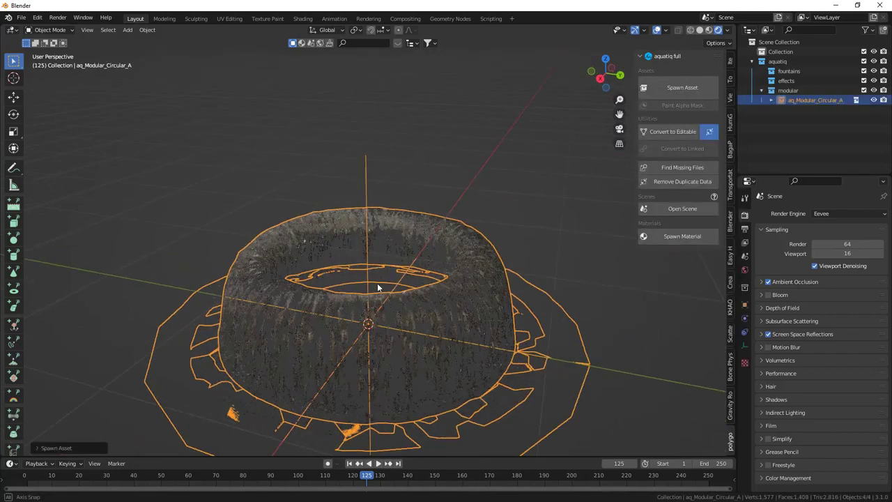
key(space)
click(448, 199)
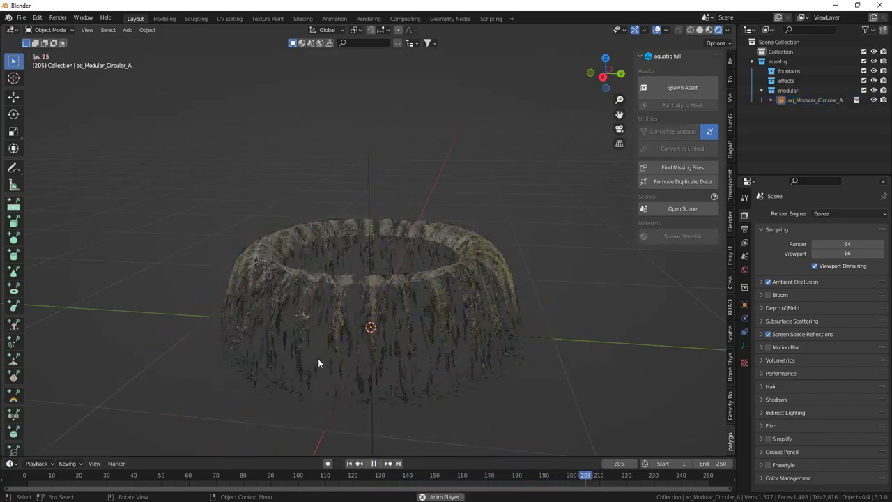
middle_drag(505, 275, 597, 261)
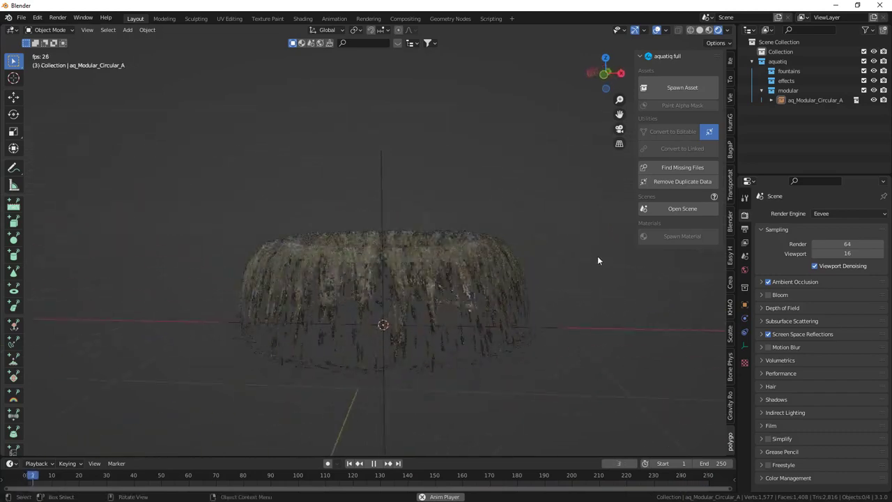
scroll(473, 270, down, 2)
- Stop playback and set the render engine to Cycles
key(space)
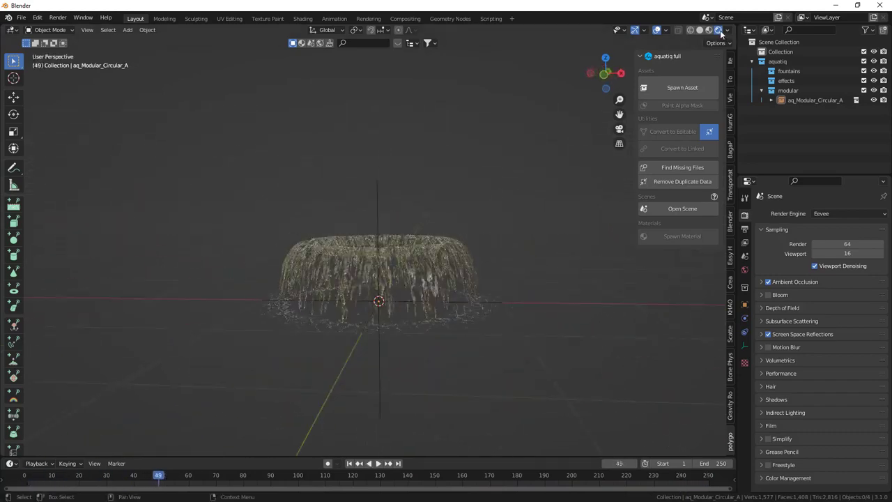
click(819, 214)
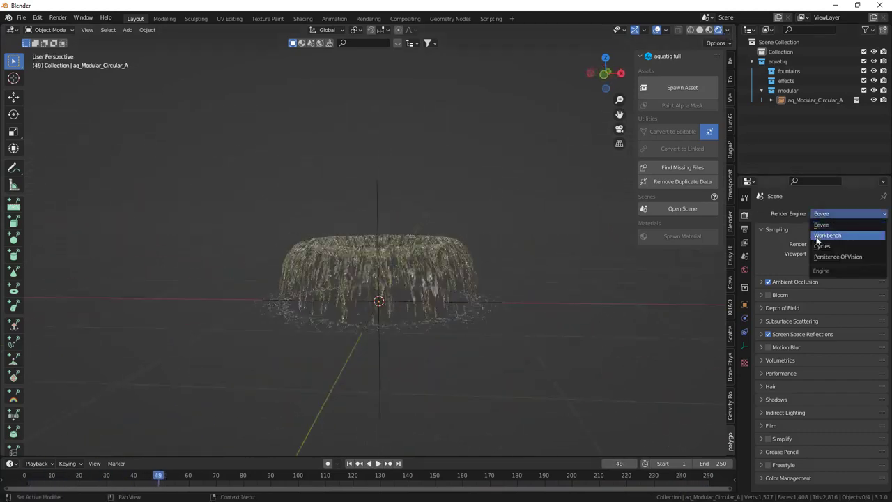
click(821, 252)
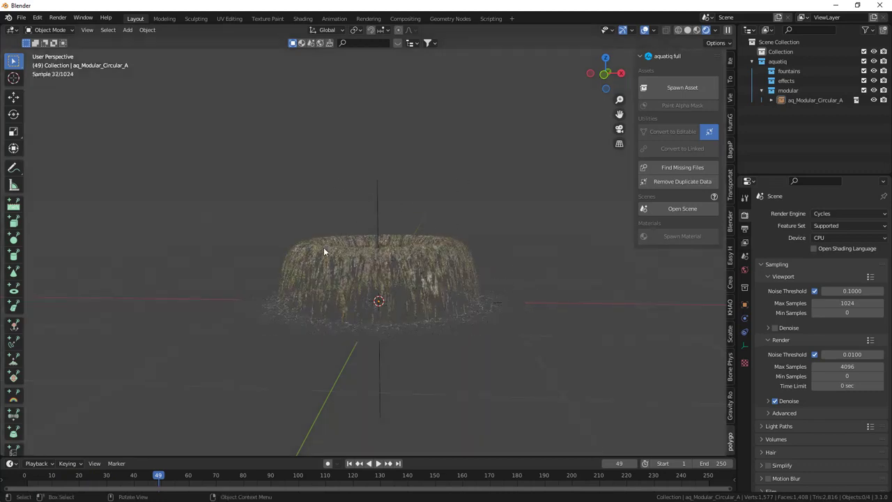
- In Material Preview shading, select the aq_Modular_Circular_A fountain and delete it
middle_drag(323, 247, 359, 269)
key(space)
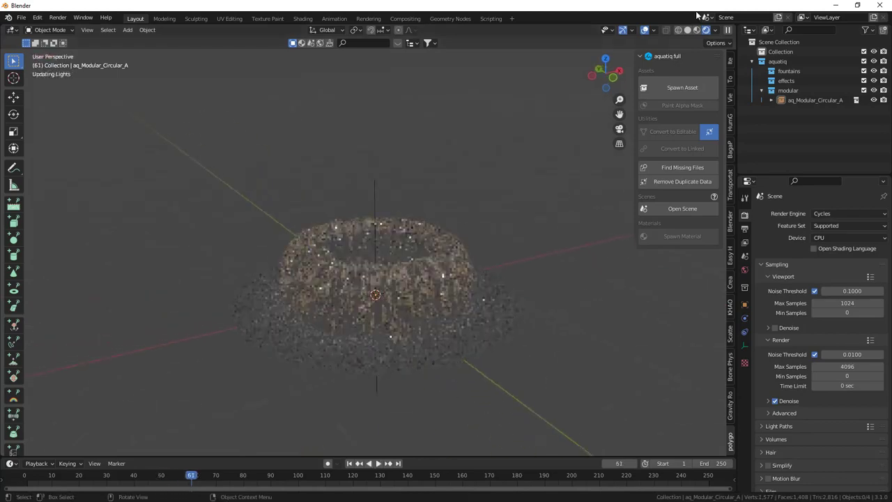
click(696, 30)
click(659, 87)
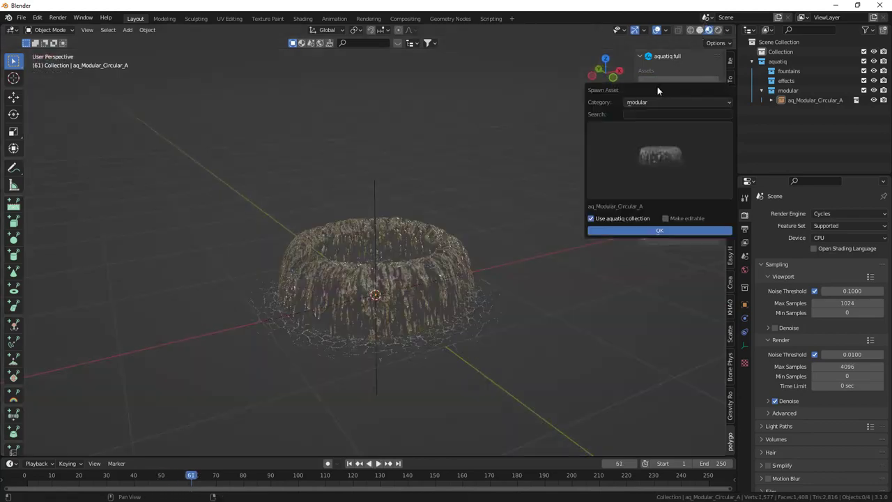
key(Return)
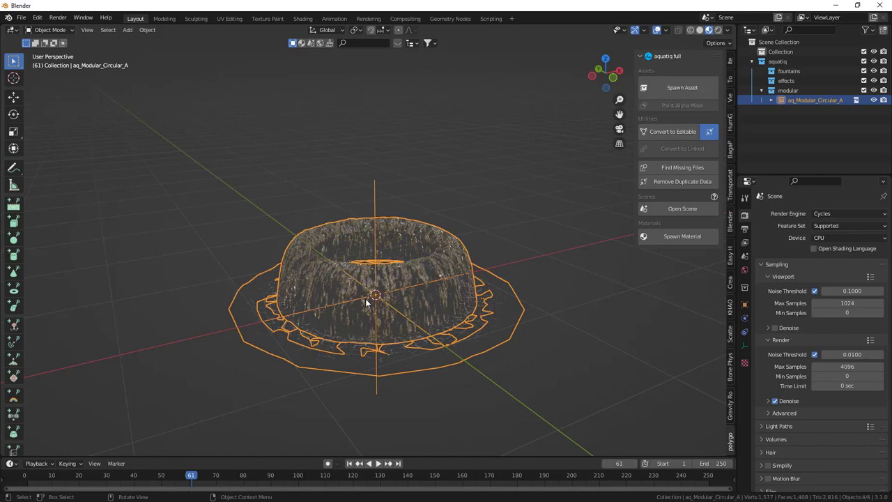
key(Delete)
- In the Spawn Asset dialog, change the category from modular through fountains to effects
click(652, 89)
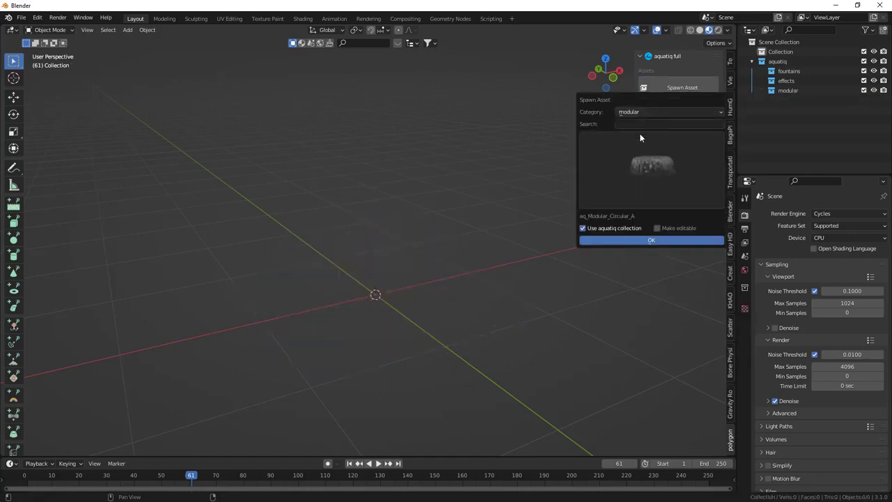
click(630, 167)
click(635, 115)
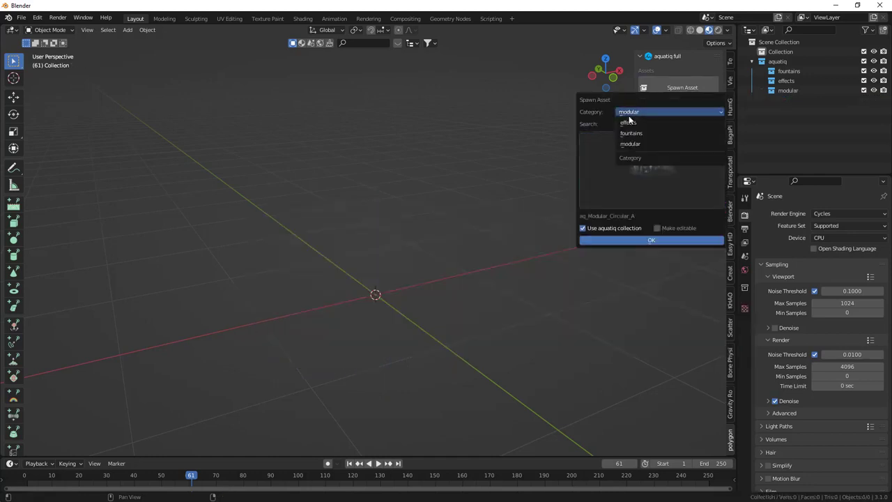
click(630, 116)
click(639, 113)
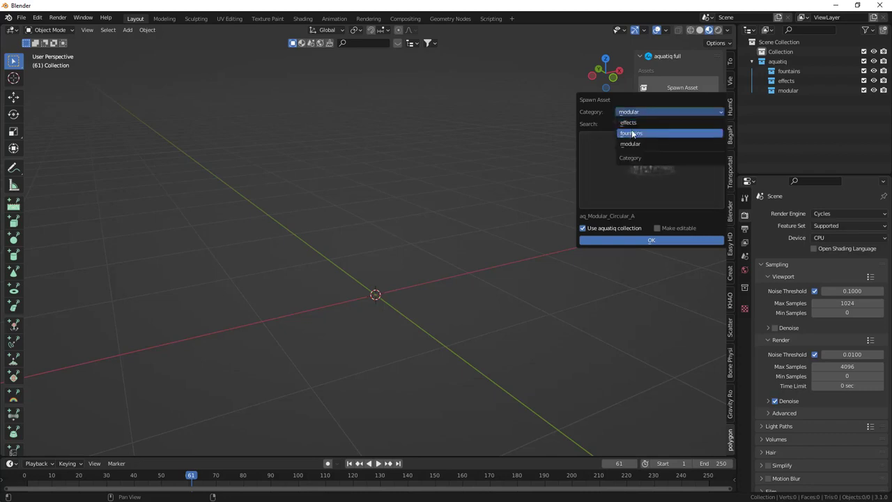
click(628, 132)
click(648, 112)
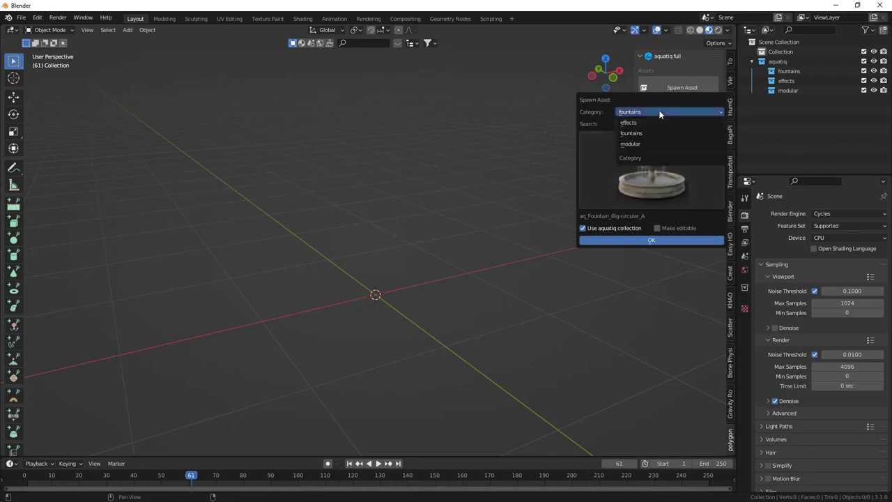
click(645, 132)
- Pick the Stream downward effect and spawn aq_Effect_Stream-downward-1_A at the origin
click(648, 112)
click(657, 124)
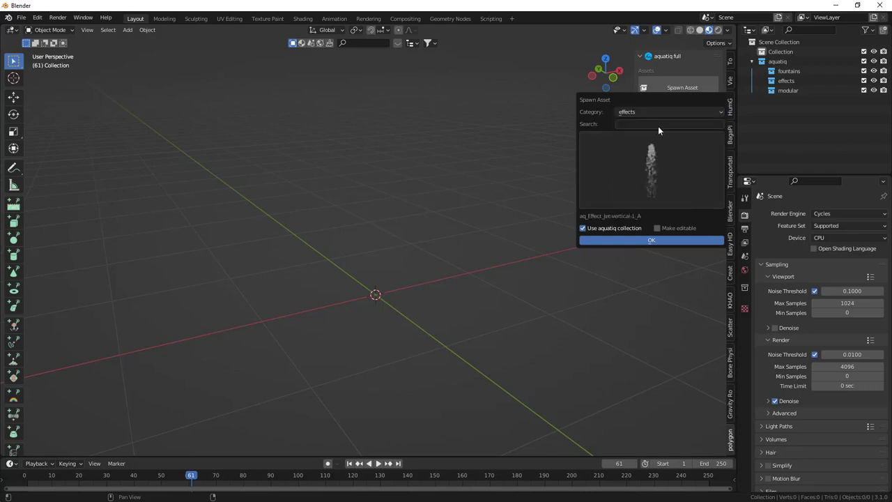
click(637, 161)
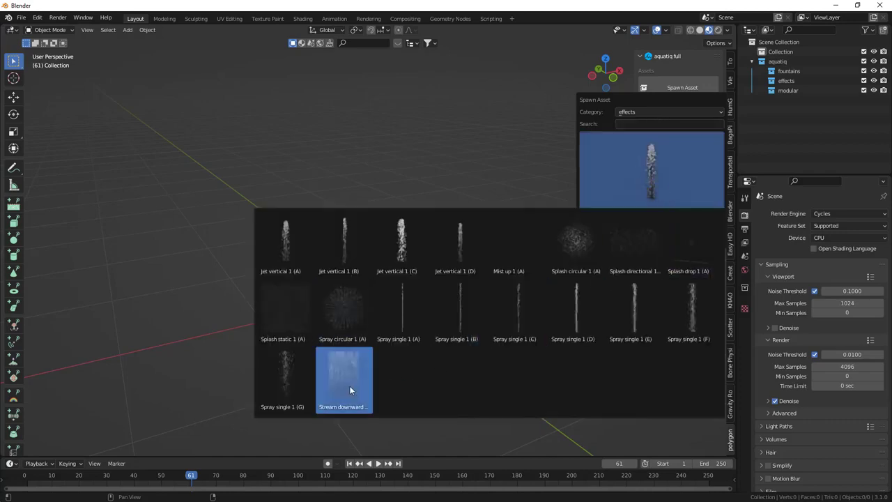
click(351, 333)
click(629, 239)
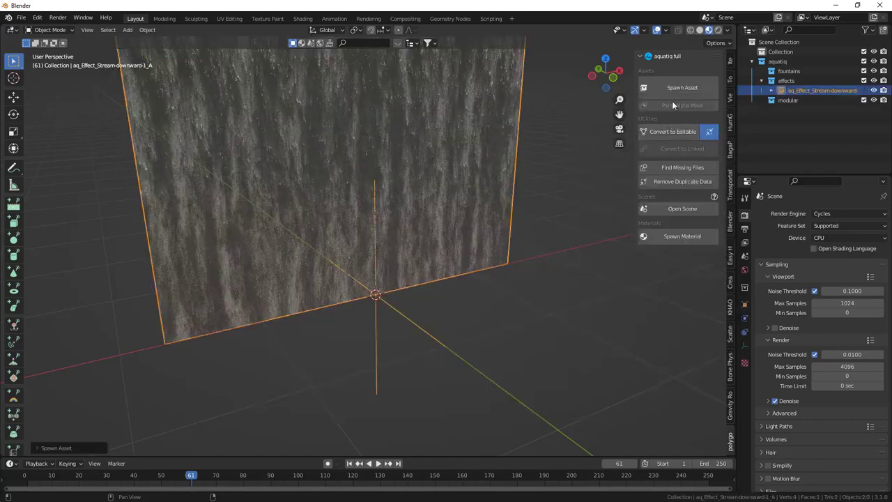
- Make the stream plane editable, try vertex painting, then return to Object Mode
click(670, 131)
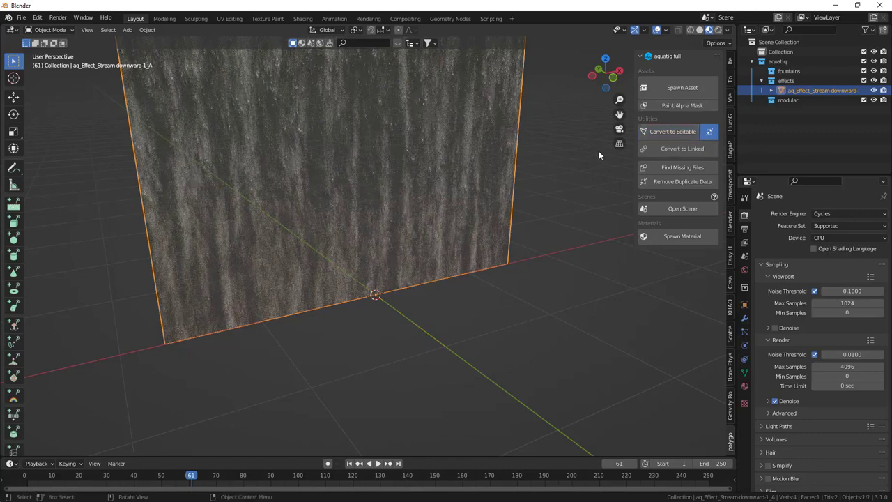
click(669, 104)
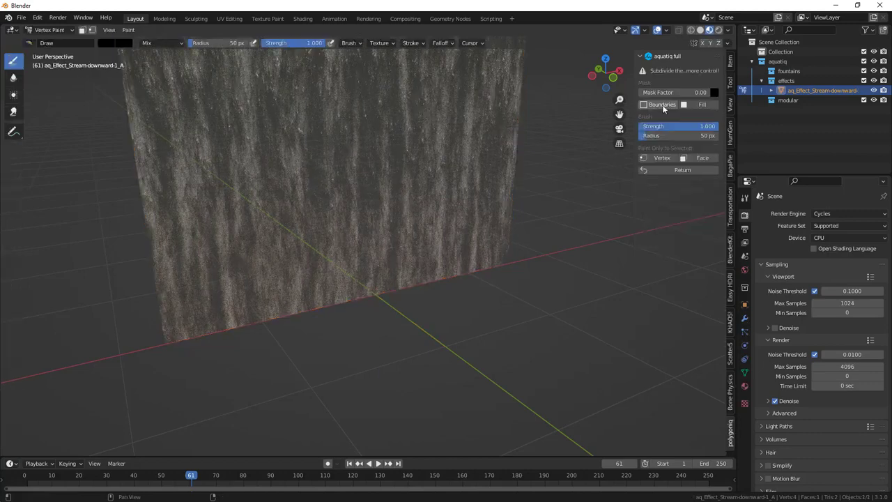
middle_drag(472, 149, 359, 122)
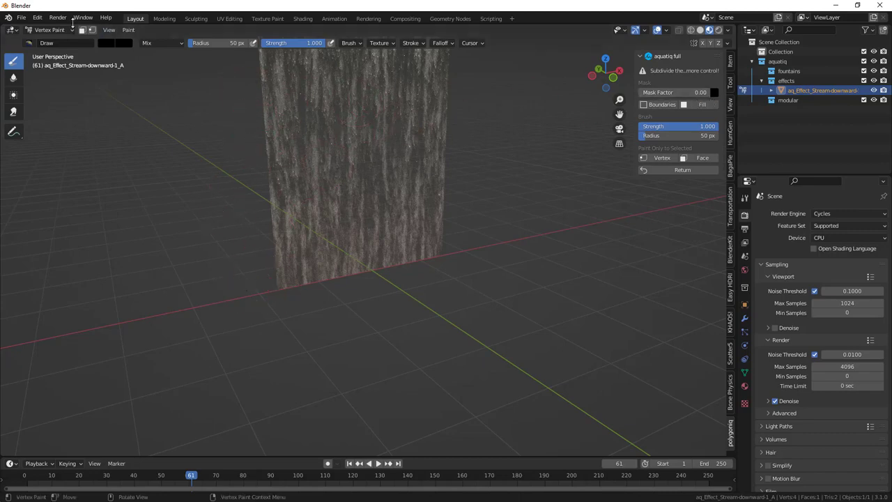
click(48, 29)
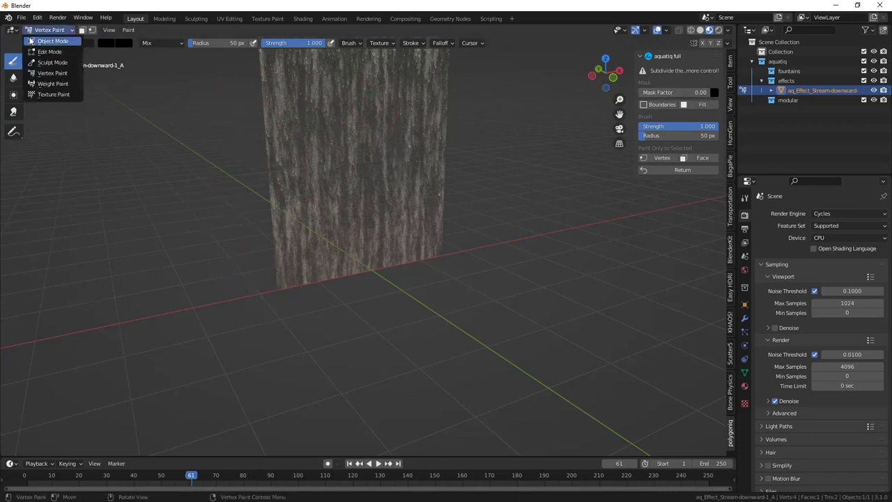
click(46, 35)
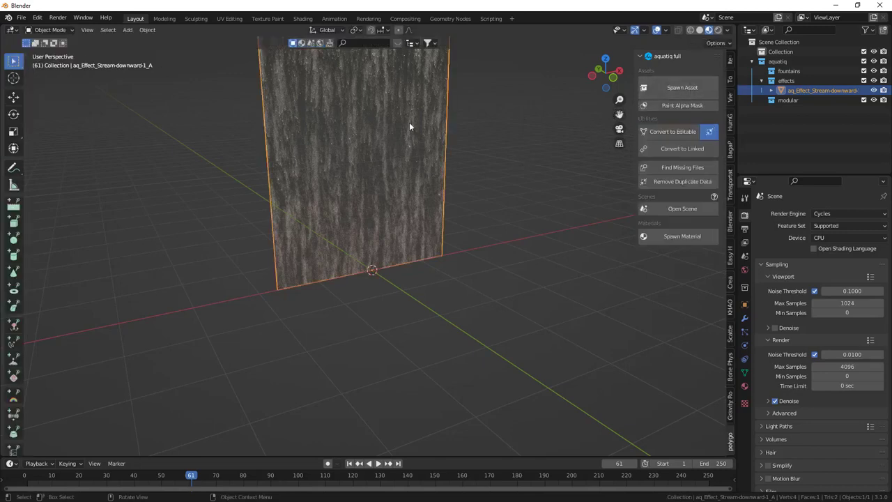
- Delete the stream plane, undo, toggle Convert to Linked/Editable, then delete it for good
key(Delete)
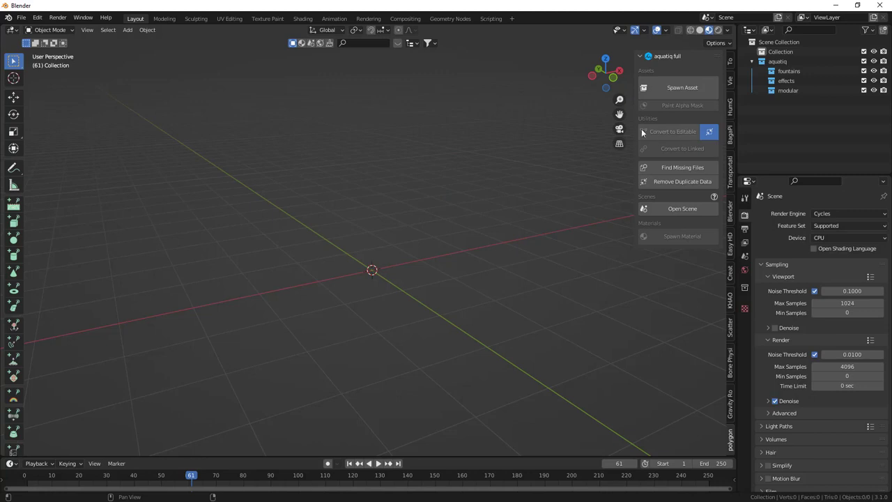
key(ctrl+z)
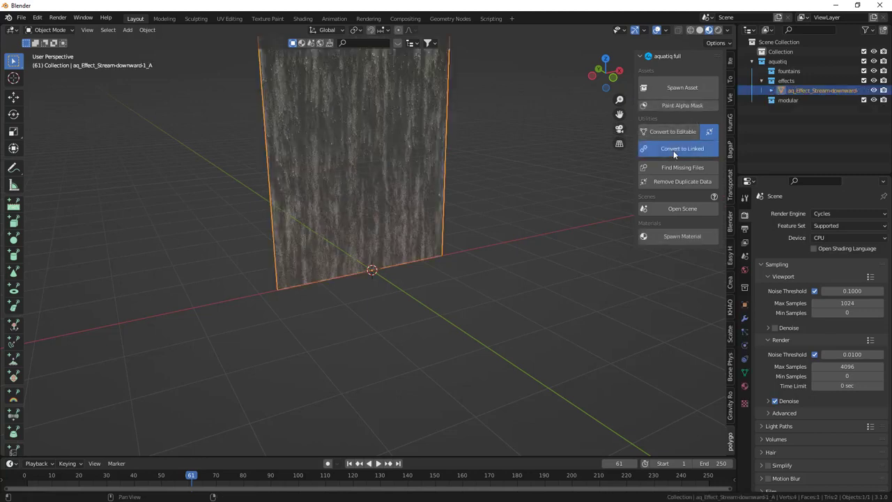
click(673, 150)
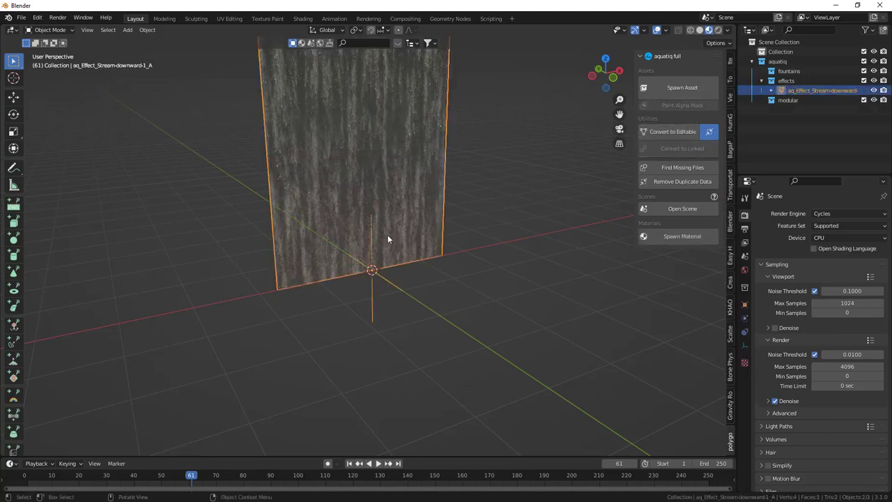
click(661, 135)
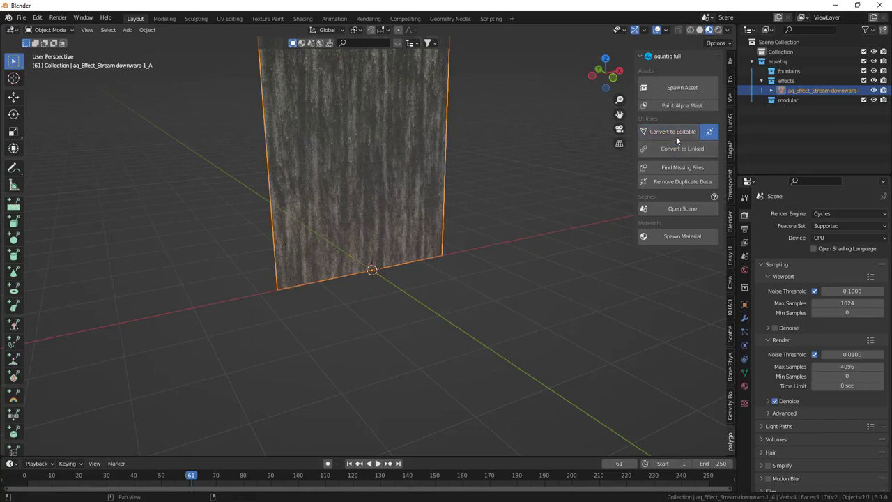
click(681, 149)
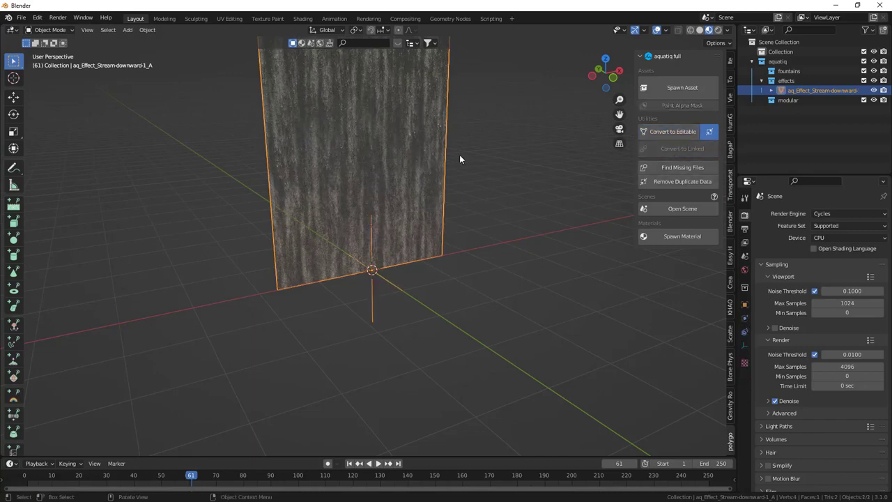
key(x)
click(410, 172)
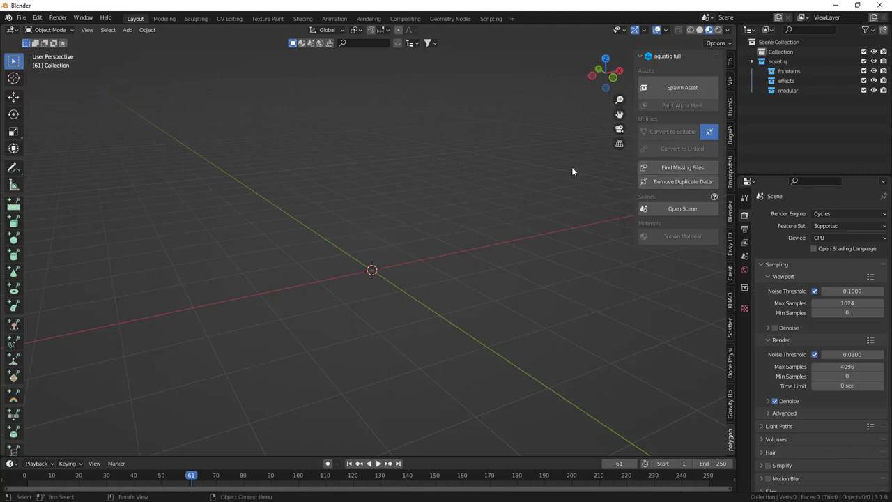
click(673, 181)
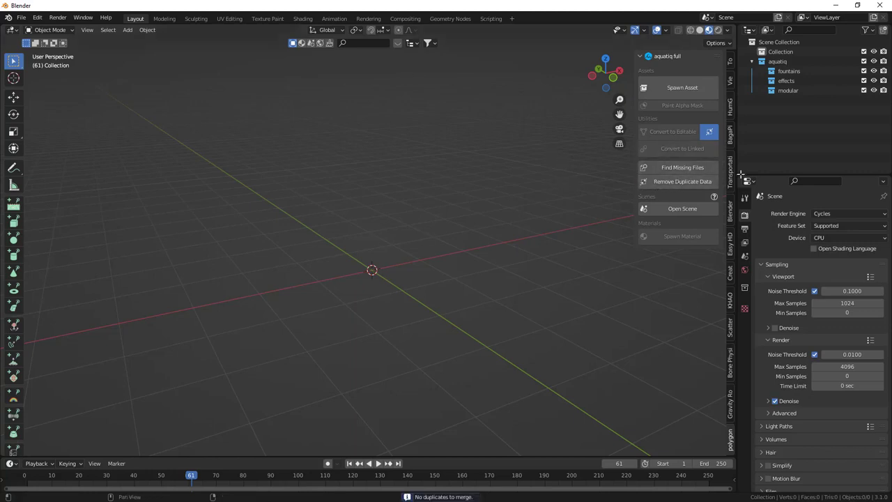
click(676, 182)
drag(810, 120, 785, 70)
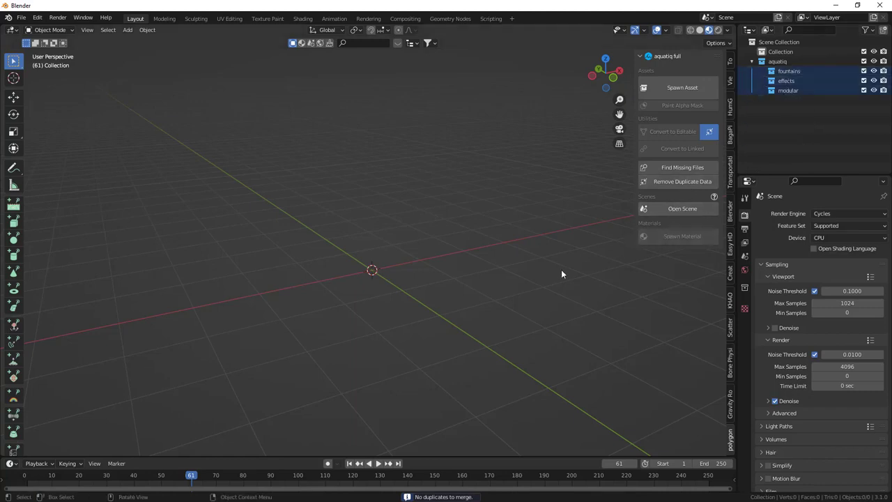
click(684, 210)
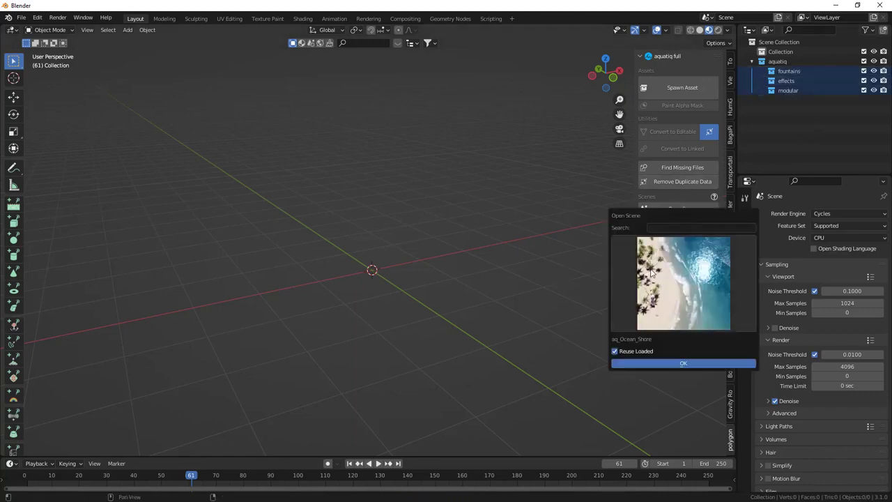
click(674, 283)
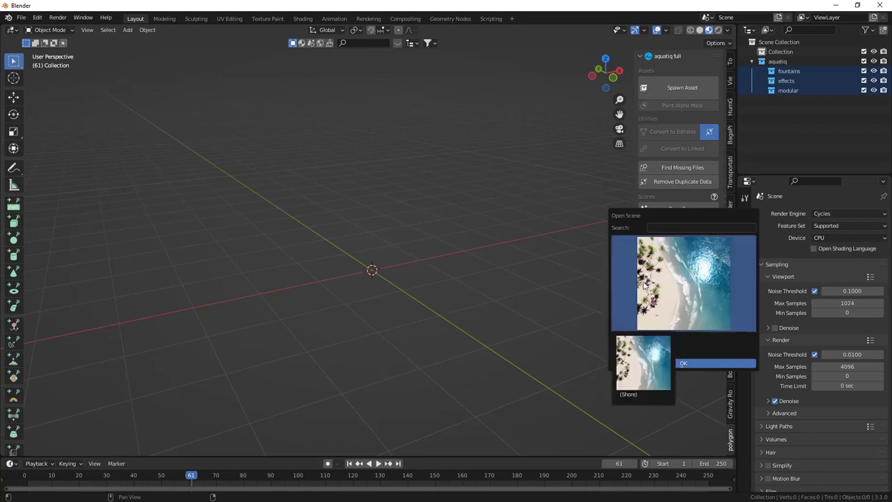
click(644, 365)
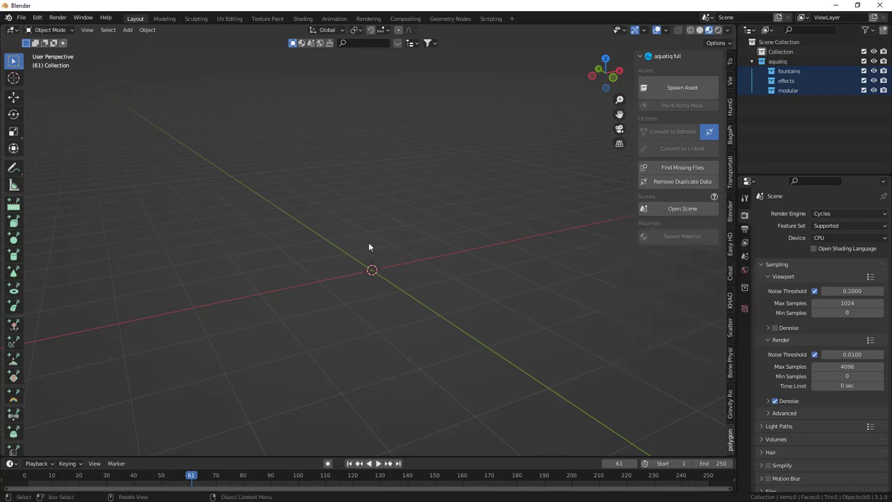
- Add a cube and scale it along Z into a thin slab
key(shift+a)
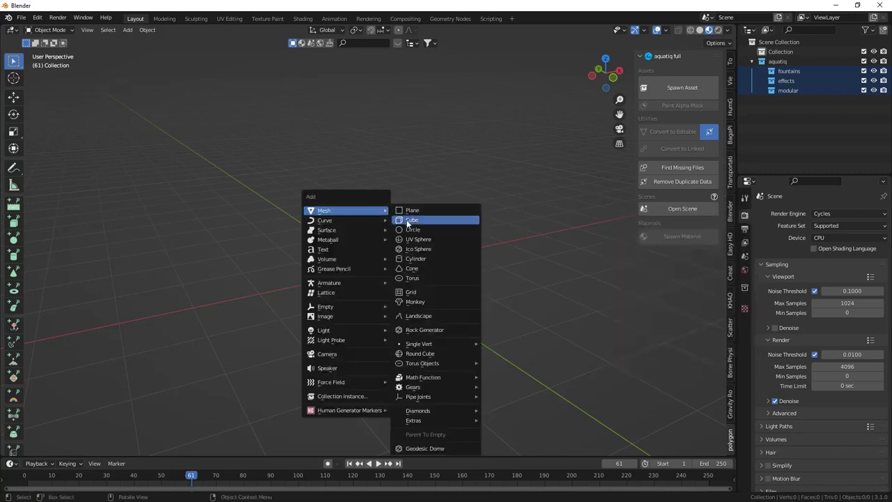
click(405, 221)
scroll(411, 207, down, 3)
middle_drag(411, 206, 441, 226)
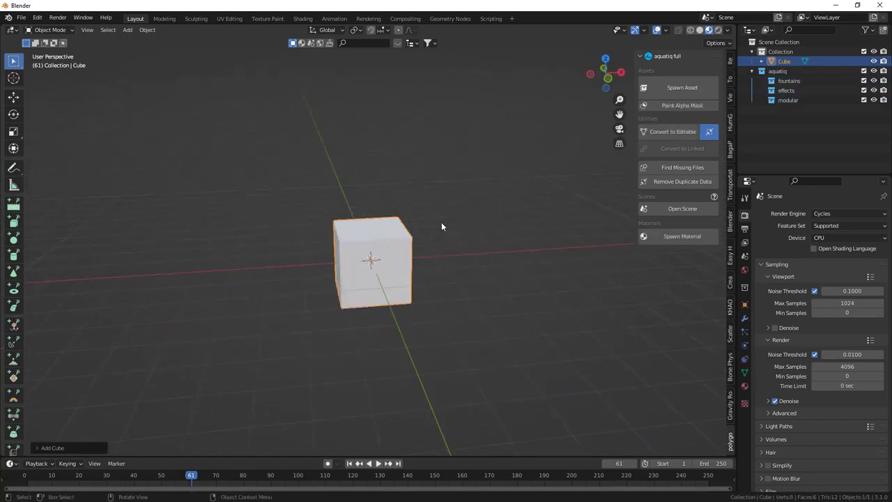
key(s)
key(z)
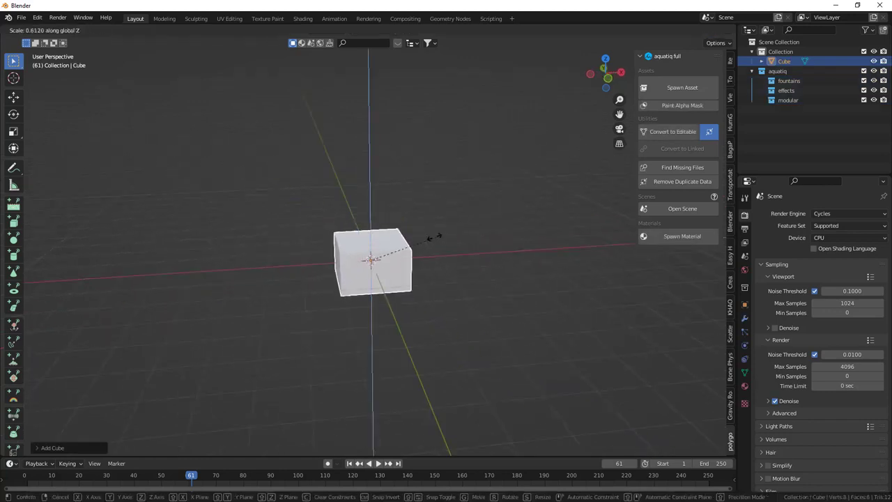
click(394, 258)
- Apply location and then all transforms to the slab, and view it from below
key(ctrl+a)
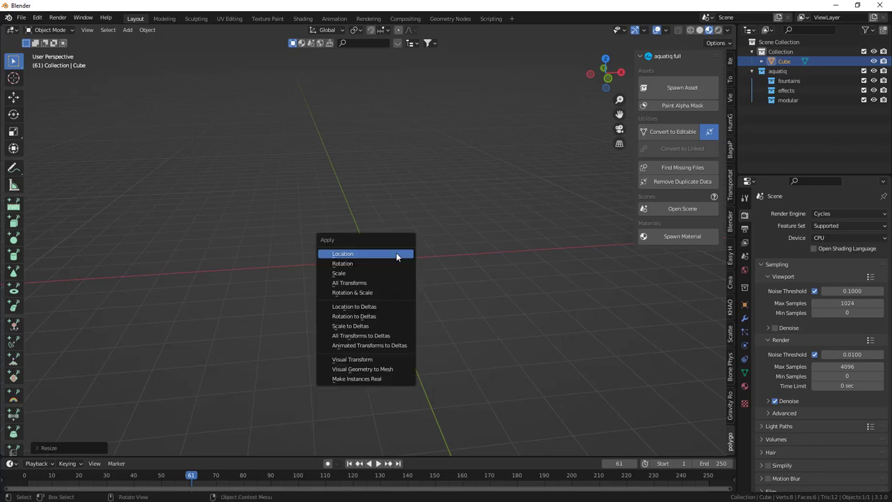
click(395, 254)
key(ctrl+a)
click(359, 287)
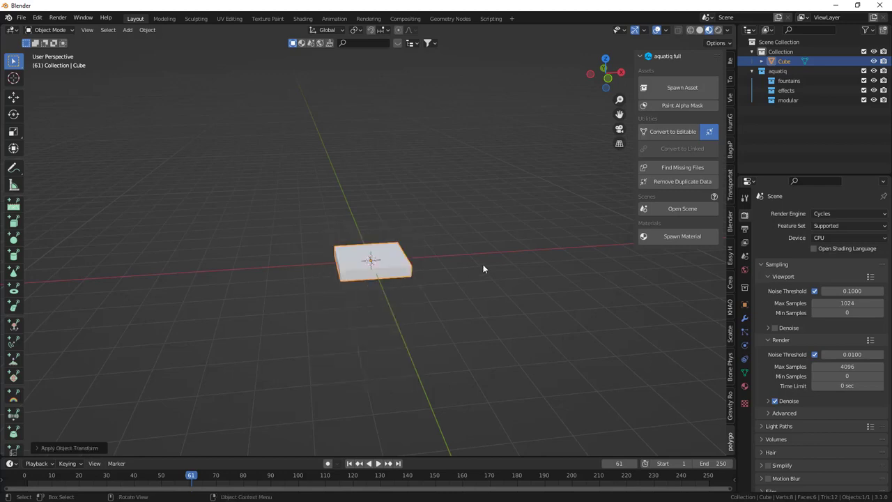
scroll(482, 264, up, 3)
mouse_move(370, 269)
middle_down()
mouse_move(313, 269)
mouse_move(385, 202)
middle_up()
click(384, 202)
scroll(381, 248, up, 2)
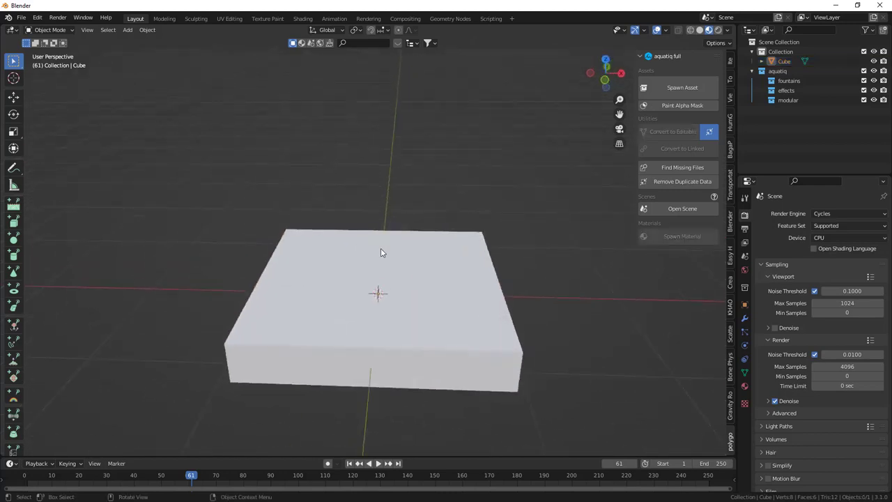
middle_drag(382, 251, 384, 230)
scroll(388, 233, up, 3)
key(shift+a)
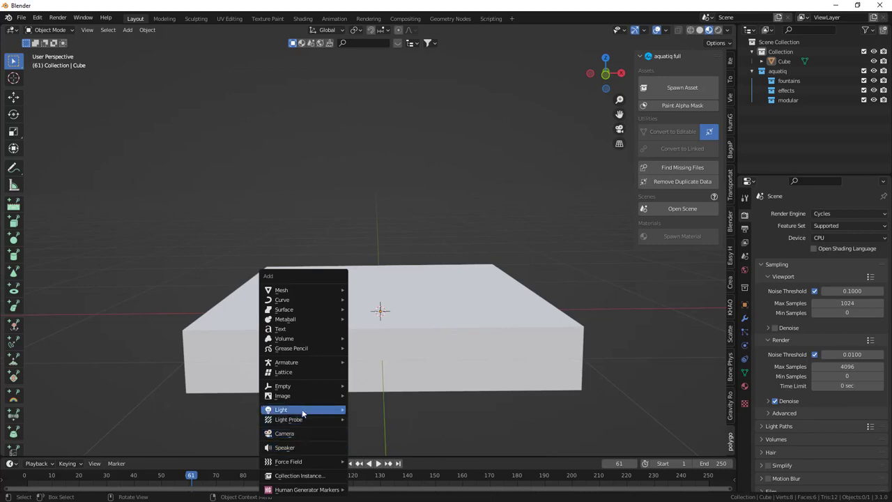
- Open Preferences and search the add-on list for 'trai'
click(37, 19)
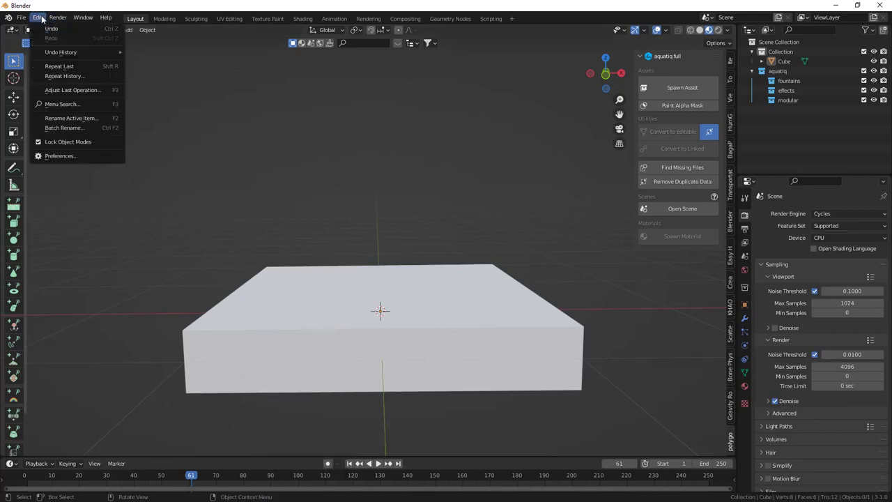
click(58, 156)
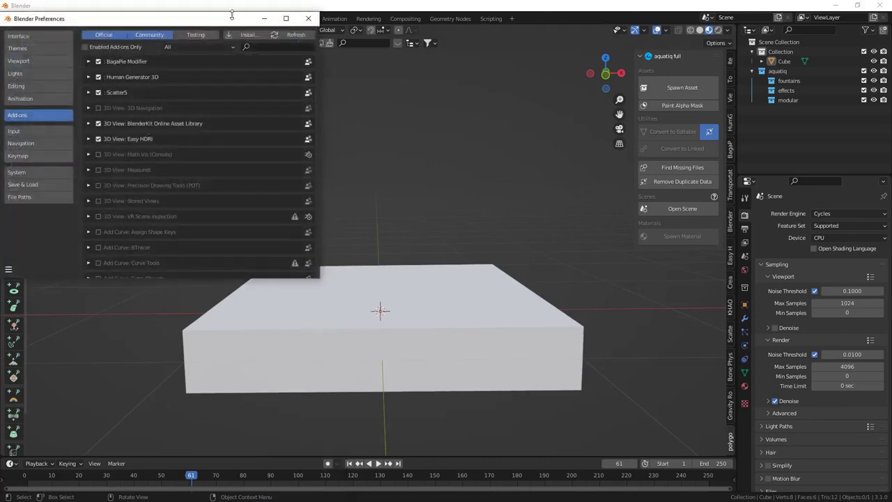
drag(233, 19, 234, 120)
click(255, 149)
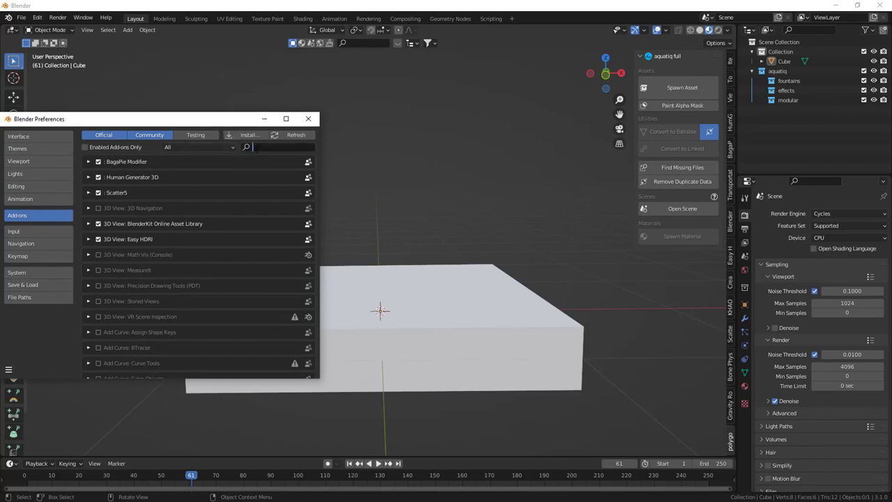
text(tra)
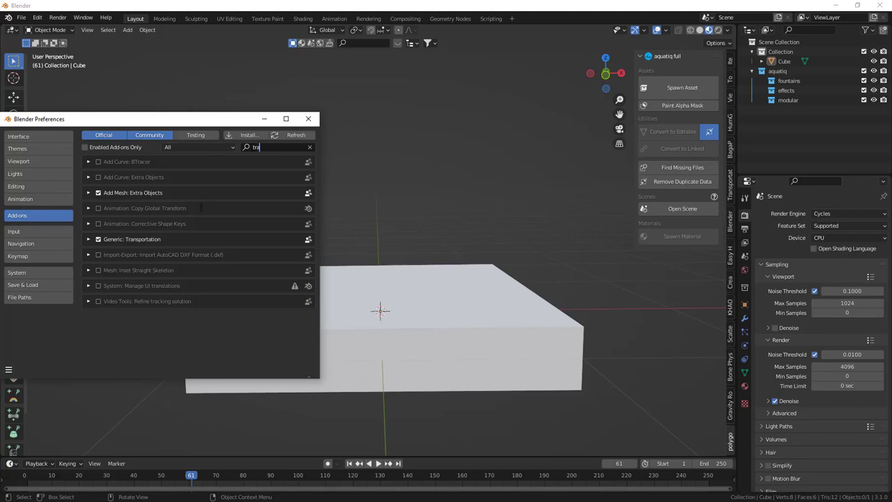
text(i)
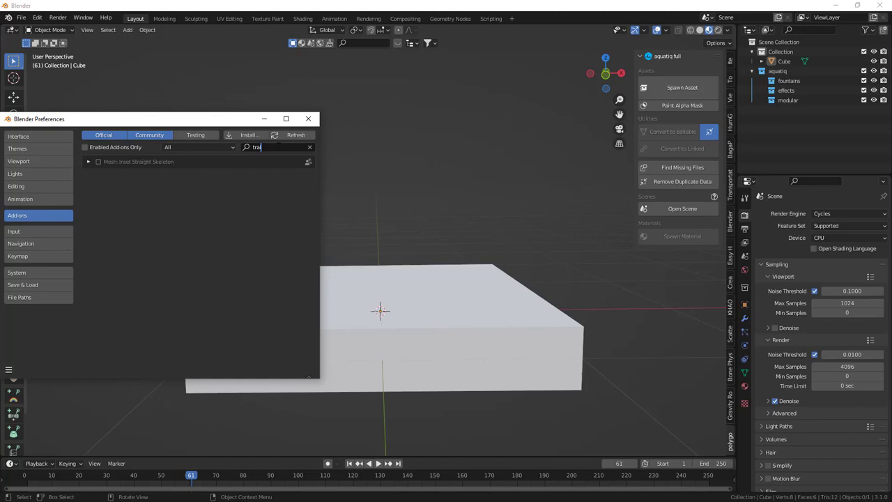
- Filter add-ons to Add Mesh to confirm A.N.T. Landscape is enabled, then close Preferences
click(309, 147)
click(193, 147)
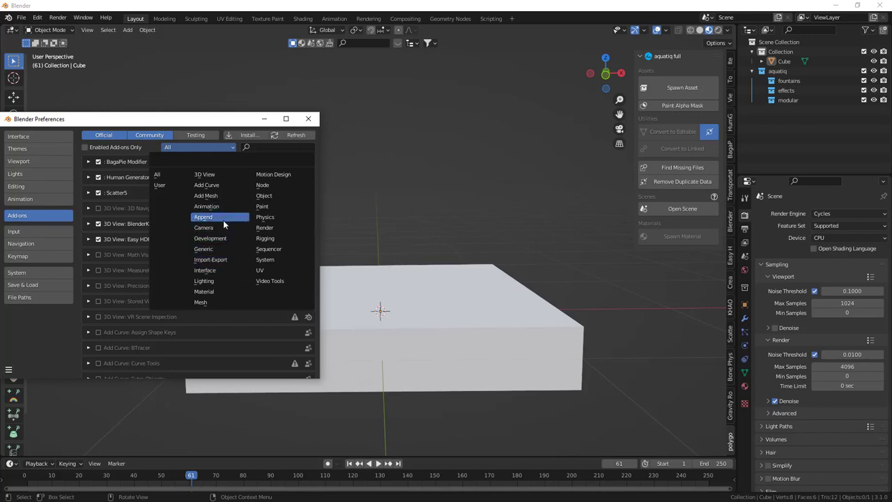
click(215, 196)
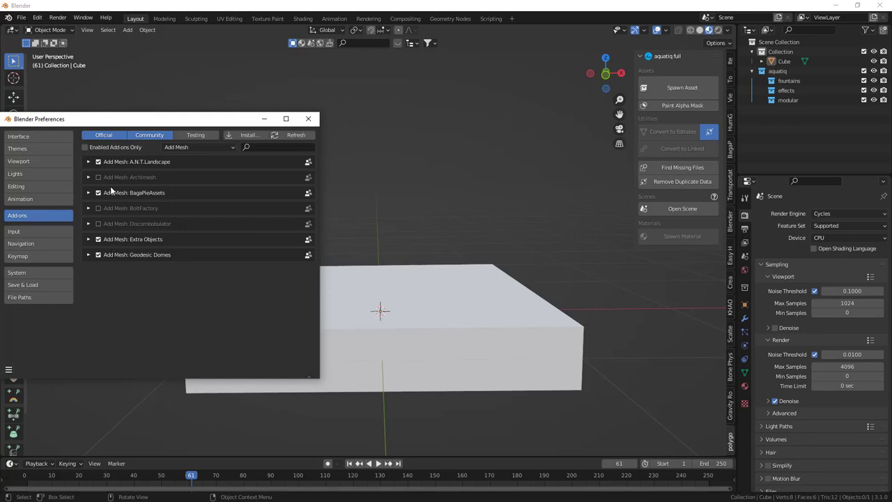
click(308, 118)
key(shift+a)
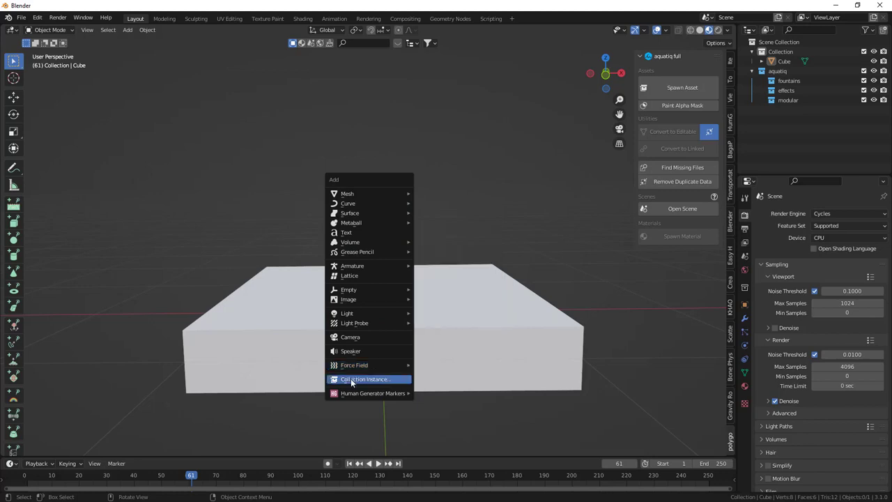
mouse_move(369, 193)
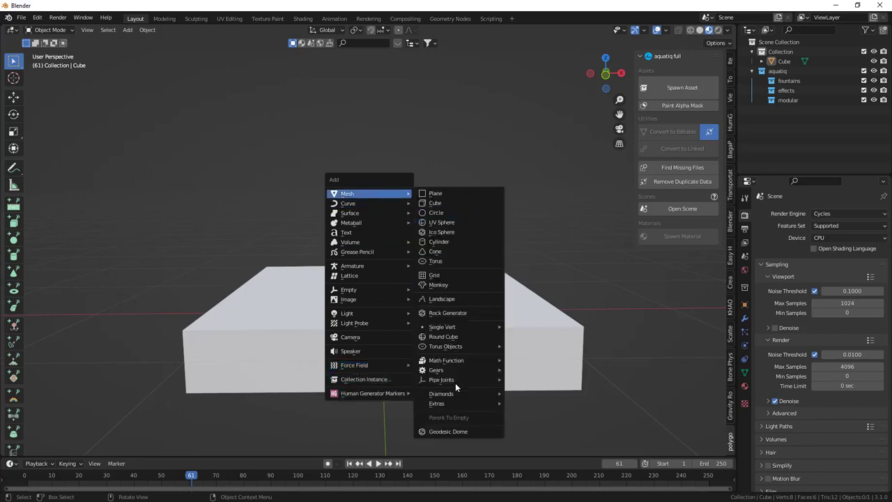
- Add an ANT Landscape and apply a low rolling-hills preset (Marble noise, 200×200 subdivisions)
click(455, 298)
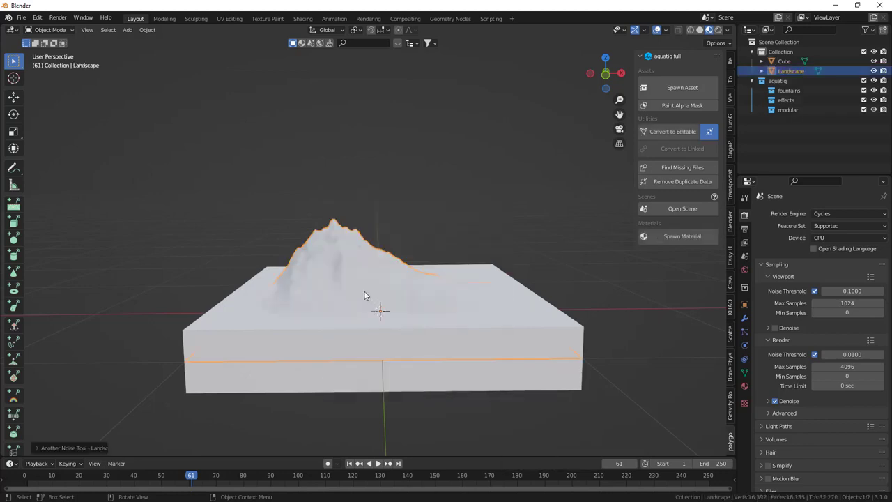
scroll(345, 293, up, 3)
scroll(346, 293, down, 2)
click(34, 448)
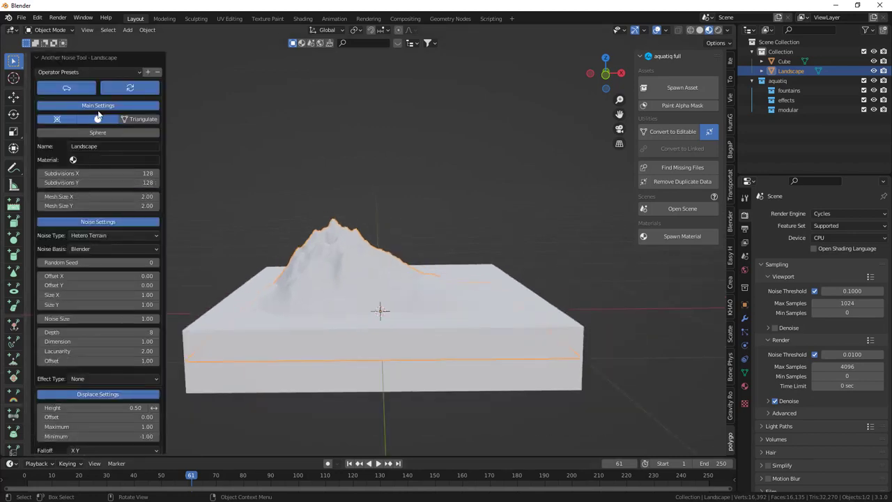
click(85, 73)
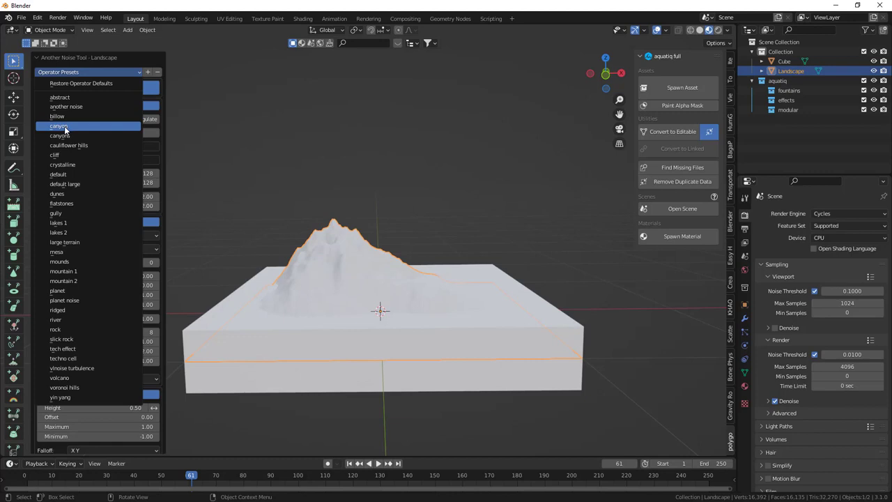
click(78, 144)
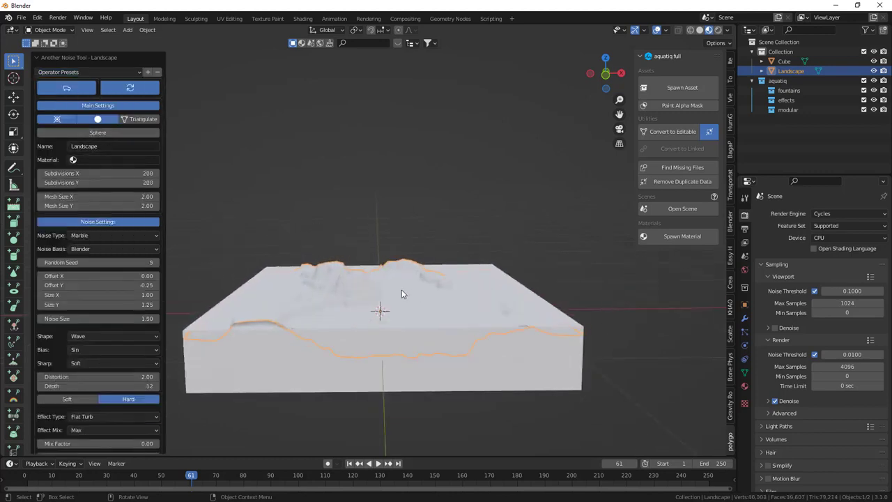
- Move the Landscape along Z, switch to Solid shading, and reselect the terrain
key(g)
key(z)
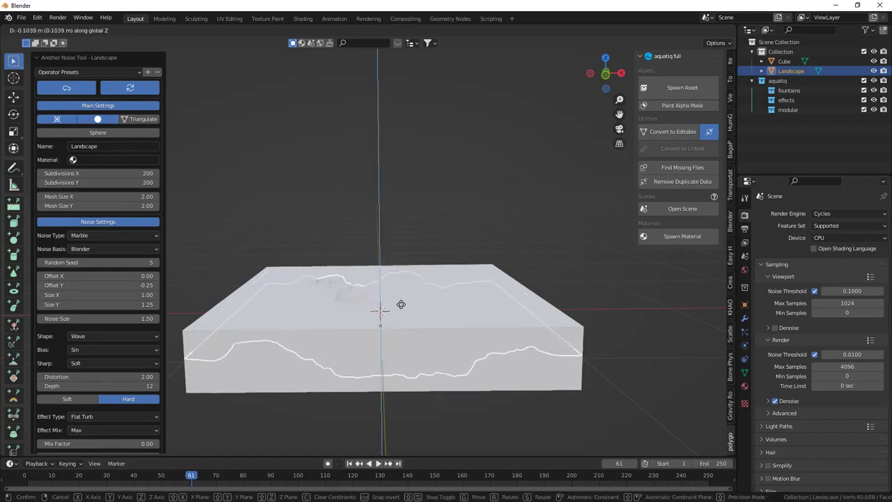
click(402, 295)
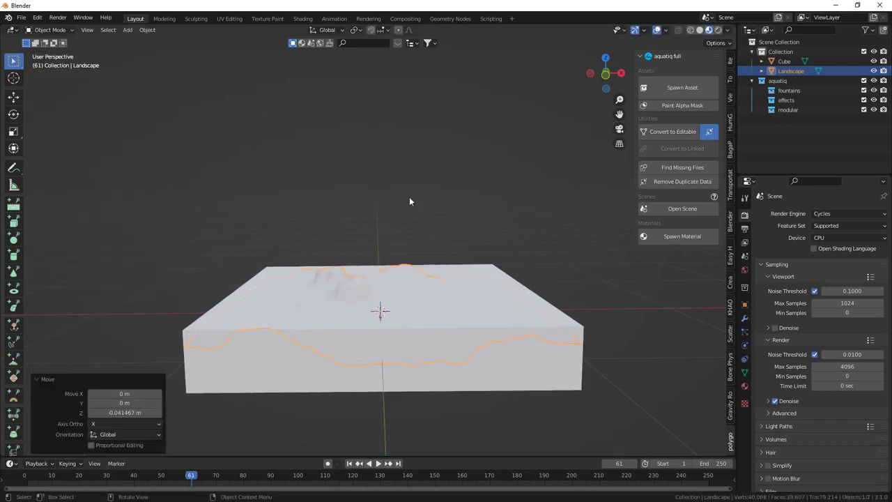
click(409, 201)
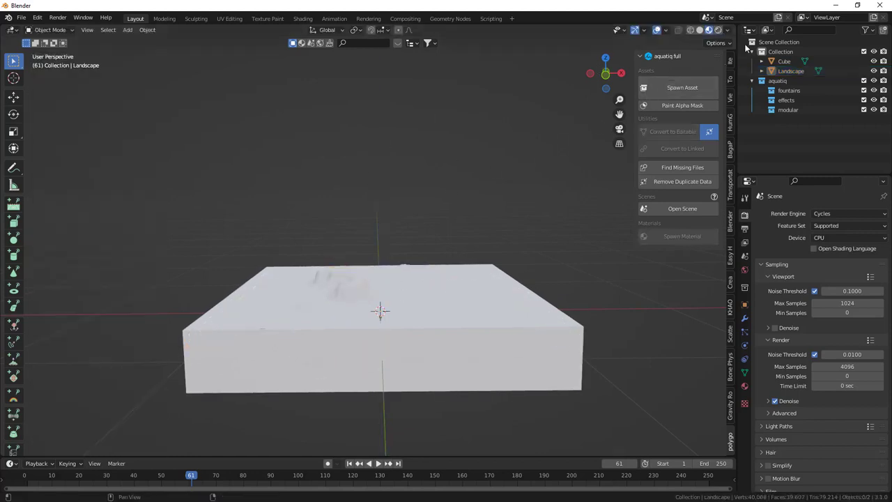
click(727, 30)
click(698, 31)
middle_drag(403, 205, 369, 251)
click(352, 306)
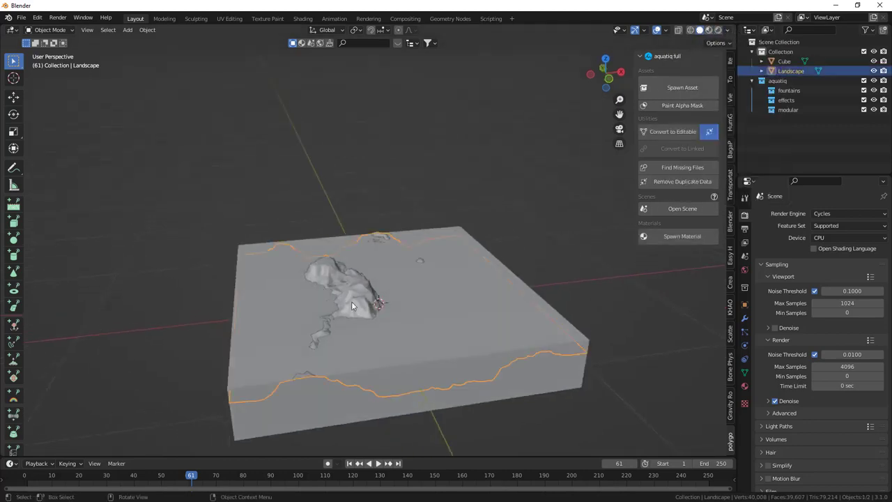
mouse_move(352, 306)
middle_down()
mouse_move(397, 251)
mouse_move(391, 290)
middle_up()
- Raise the Landscape about 0.02 m on Z so its ridges poke above the slab
key(g)
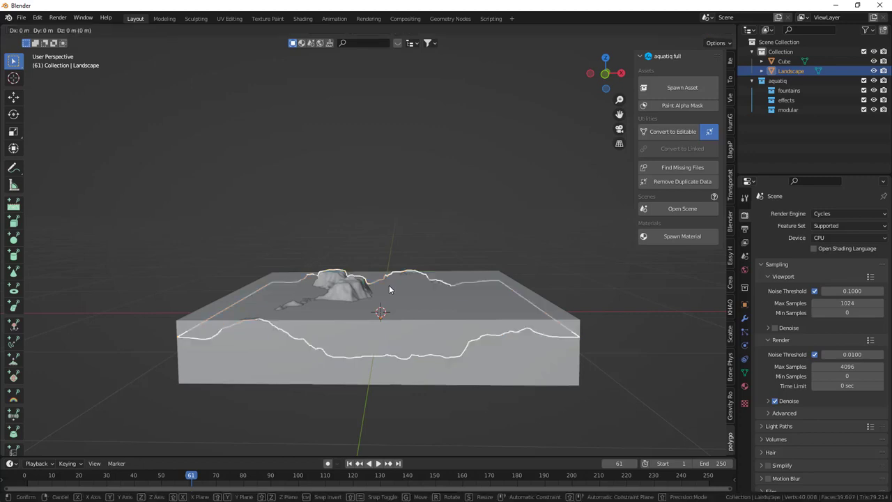
key(z)
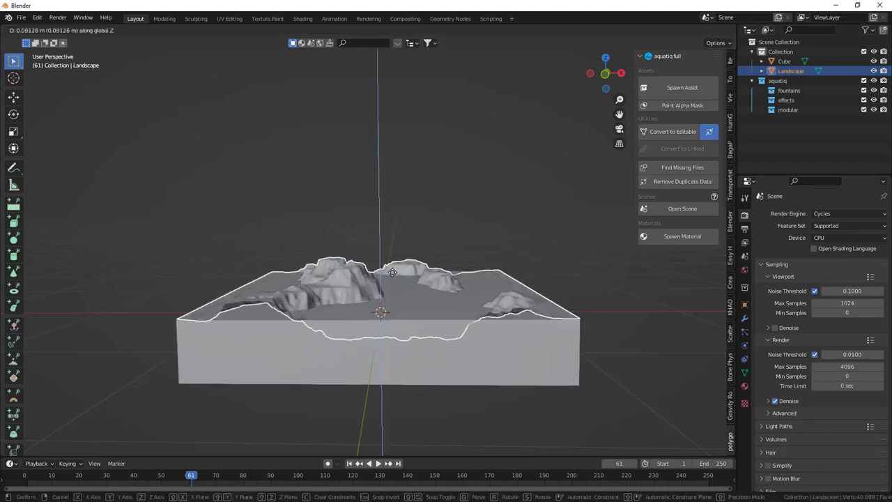
click(391, 281)
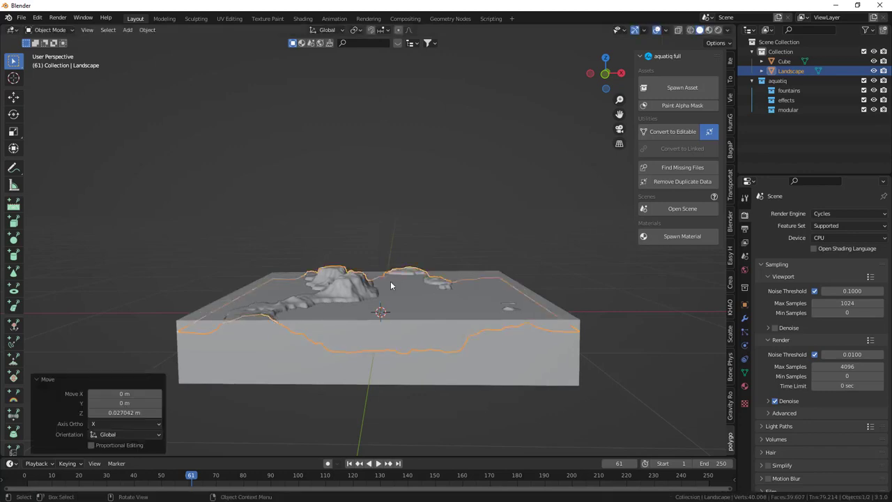
key(g)
key(z)
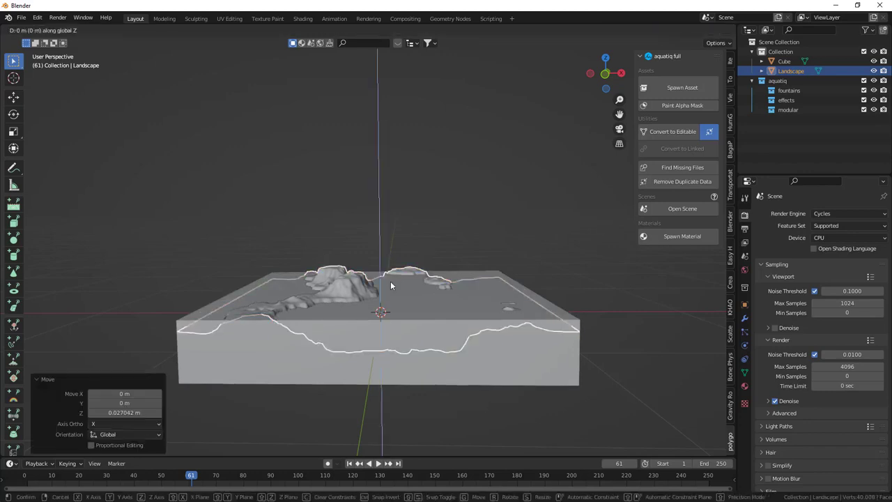
click(390, 284)
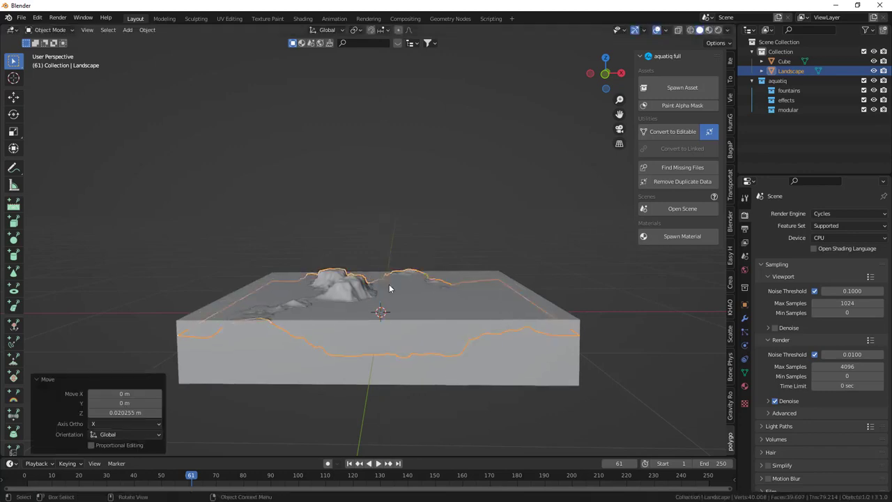
click(401, 249)
mouse_move(400, 249)
middle_down()
mouse_move(357, 309)
mouse_move(363, 339)
middle_up()
- Give the cube the aquatiq Water Swimming Pool material in Material Preview
click(363, 339)
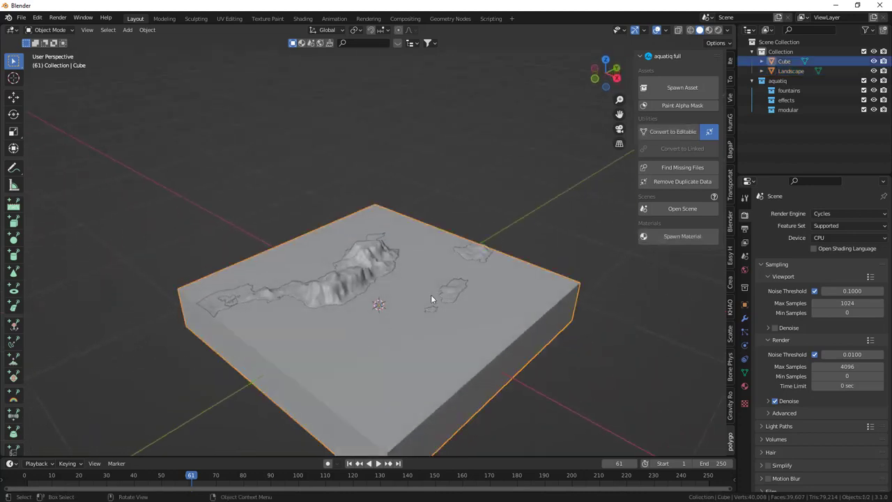
click(708, 30)
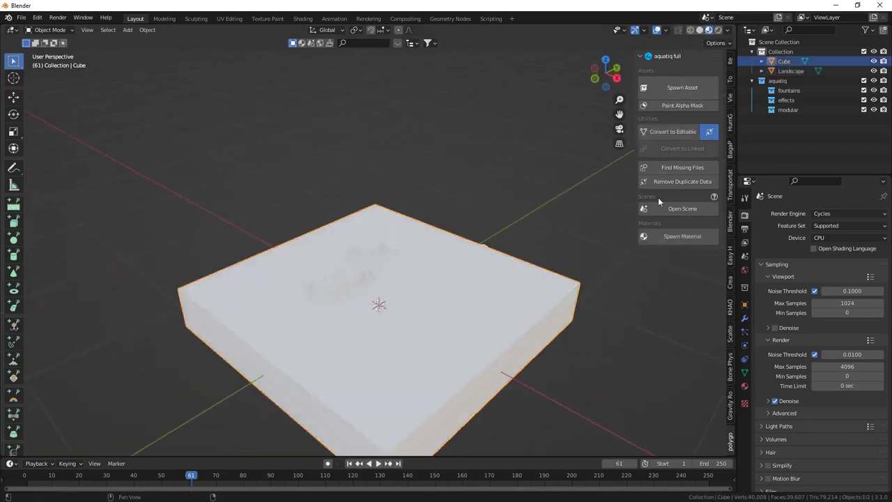
click(656, 236)
click(608, 331)
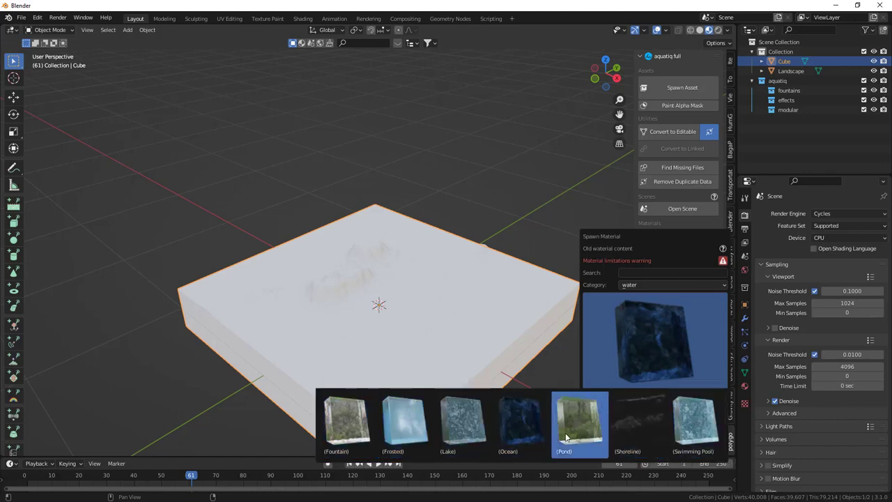
click(683, 414)
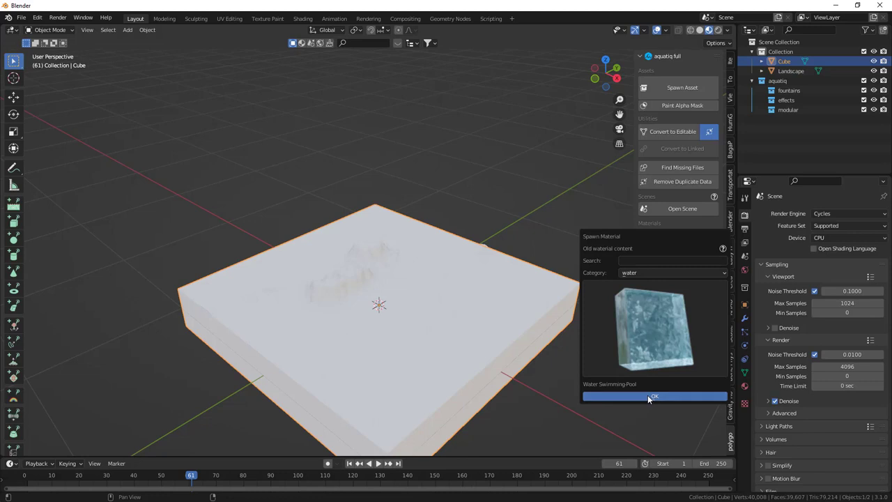
click(698, 272)
click(634, 283)
click(642, 397)
scroll(326, 301, up, 3)
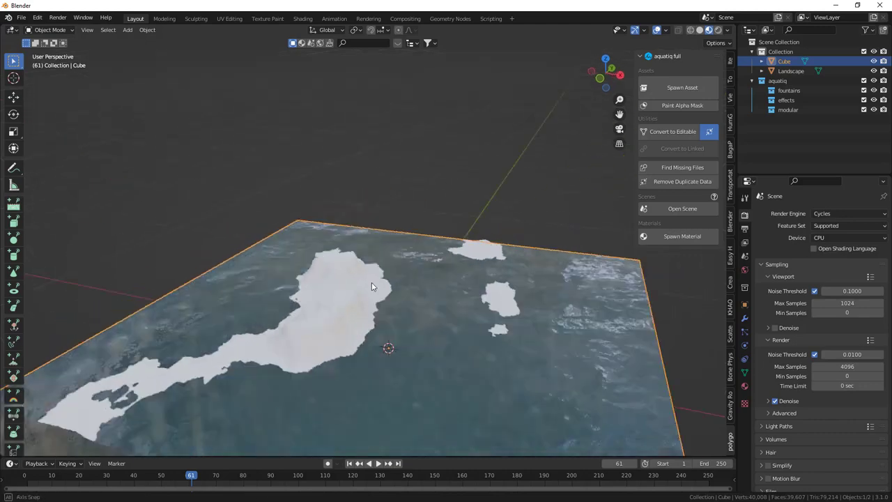
- Create Material.001 on the Landscape with dark orange-brown base colour (H 0.074, S 0.835, V 0.152)
middle_drag(372, 285, 335, 312)
click(584, 371)
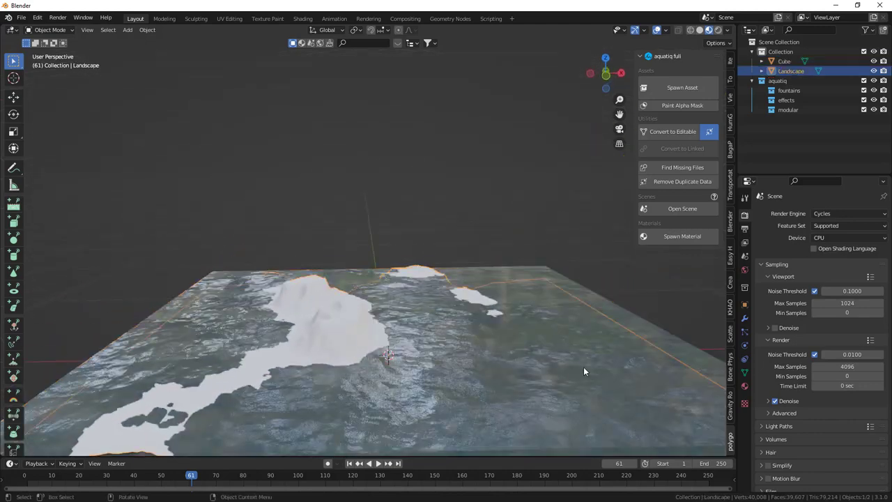
click(744, 386)
click(811, 253)
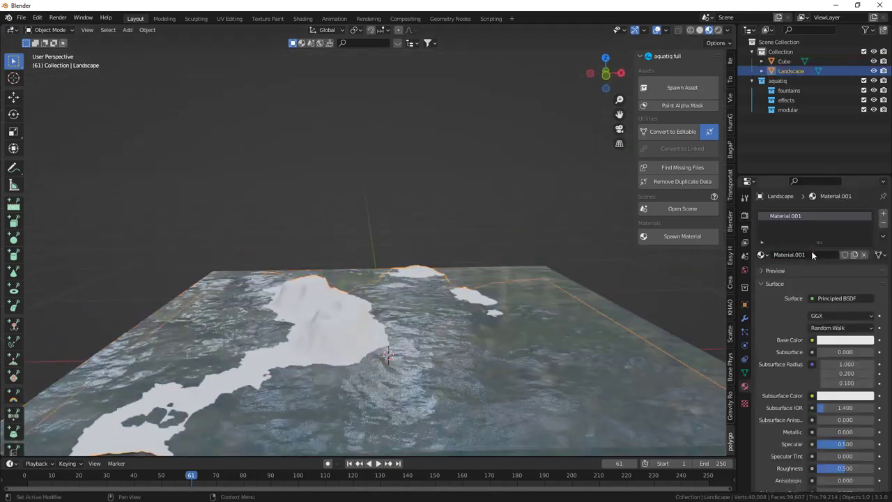
click(847, 339)
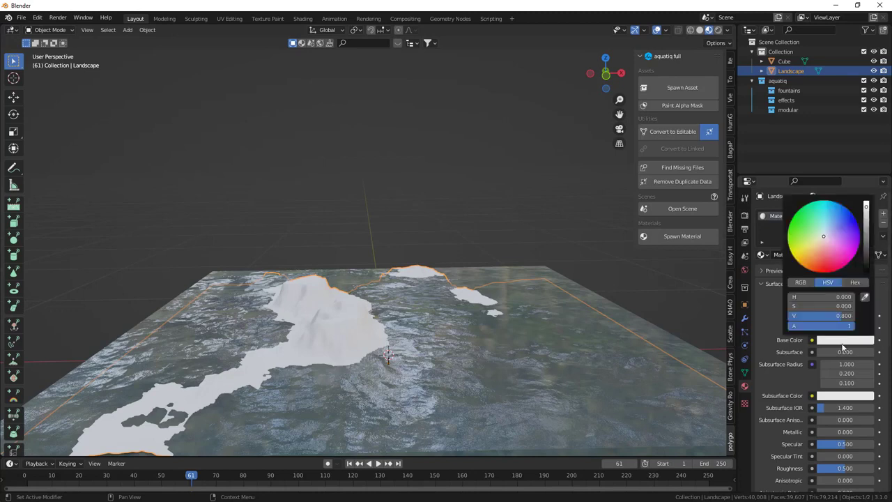
click(812, 259)
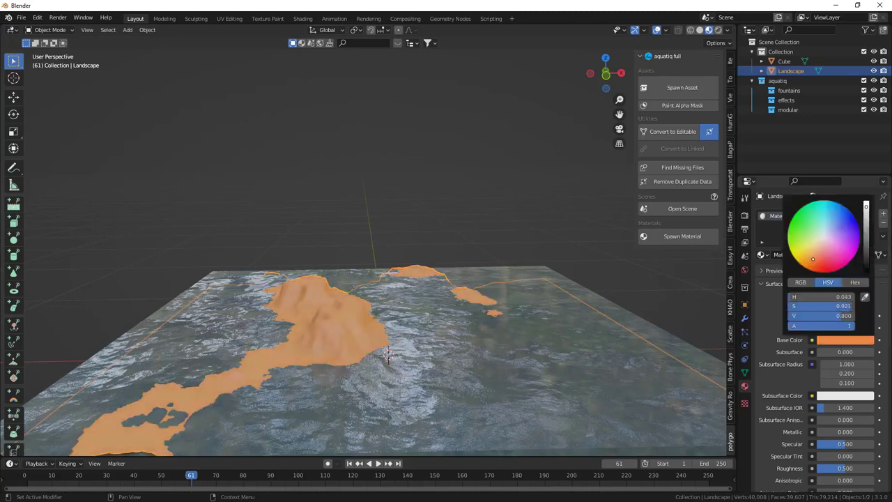
click(866, 242)
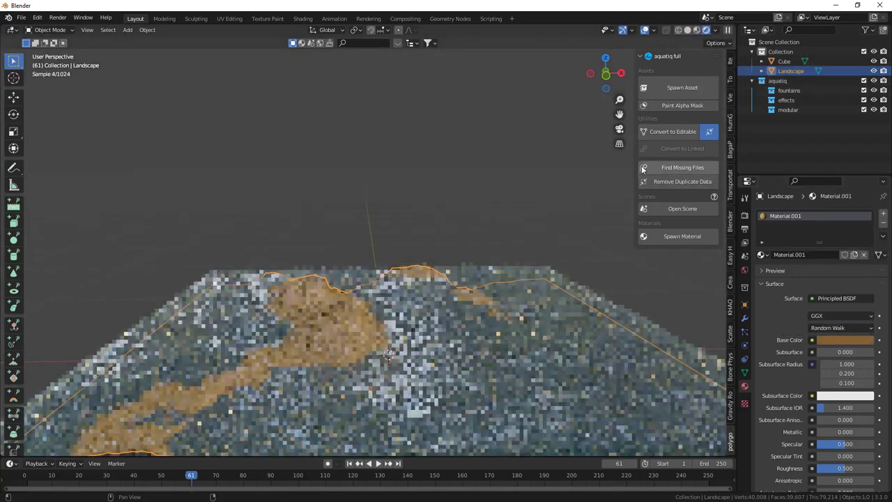
- Preview the island scene in Rendered (Cycles) shading from a near side-on view
click(509, 140)
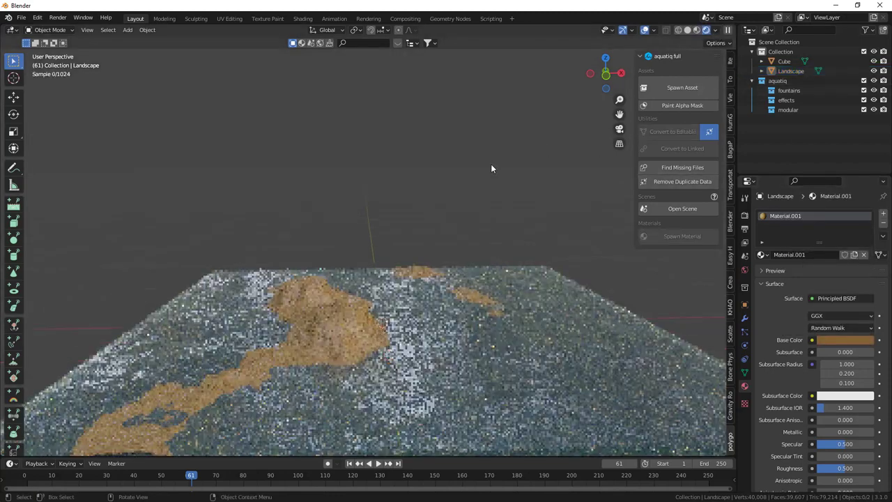
scroll(491, 164, down, 2)
mouse_move(478, 200)
middle_down()
mouse_move(488, 175)
mouse_move(335, 277)
mouse_move(377, 290)
mouse_move(375, 309)
mouse_move(346, 321)
mouse_move(524, 322)
mouse_move(499, 230)
middle_up()
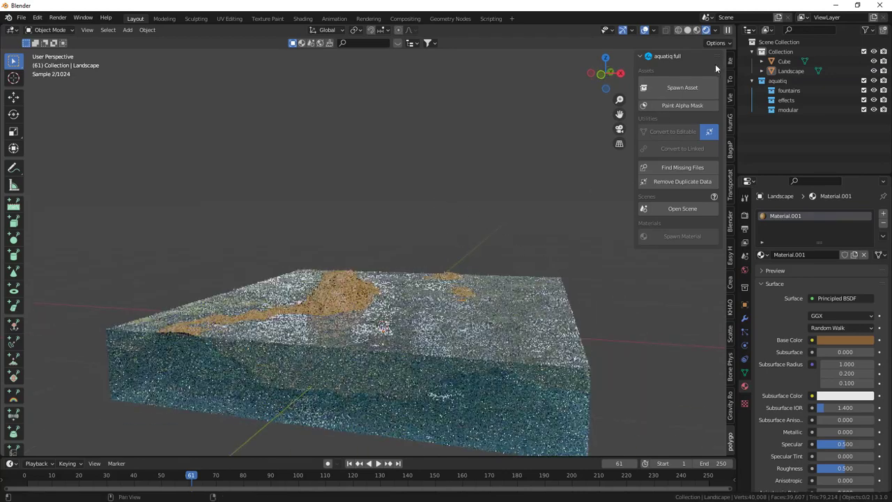
- Return to Material Preview, play and stop the animation, then select the water cube
click(696, 30)
key(space)
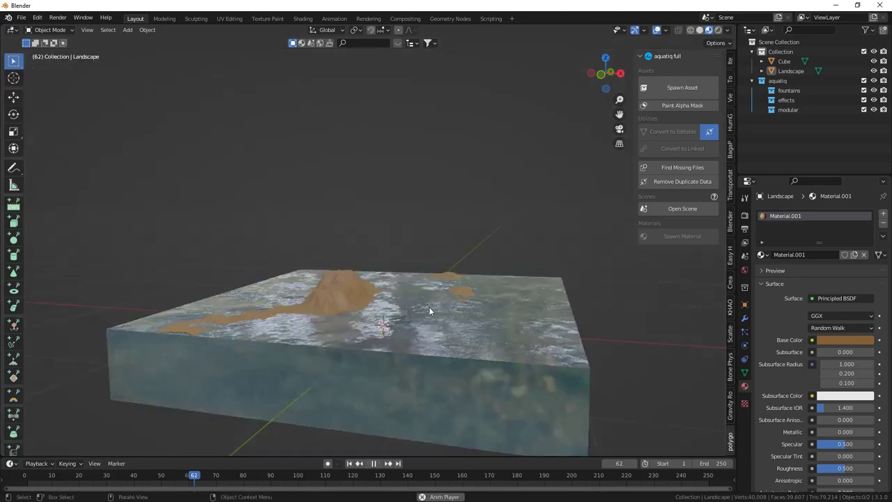
key(space)
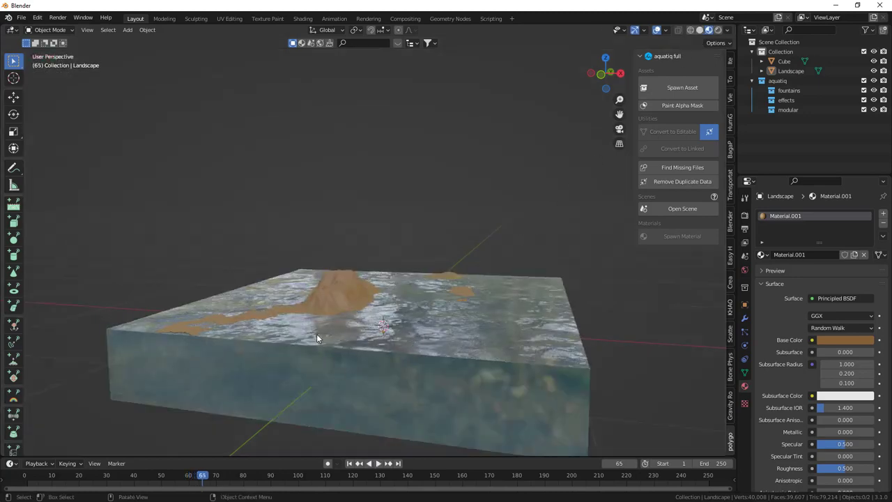
mouse_move(317, 337)
middle_down()
mouse_move(320, 372)
mouse_move(340, 392)
middle_up()
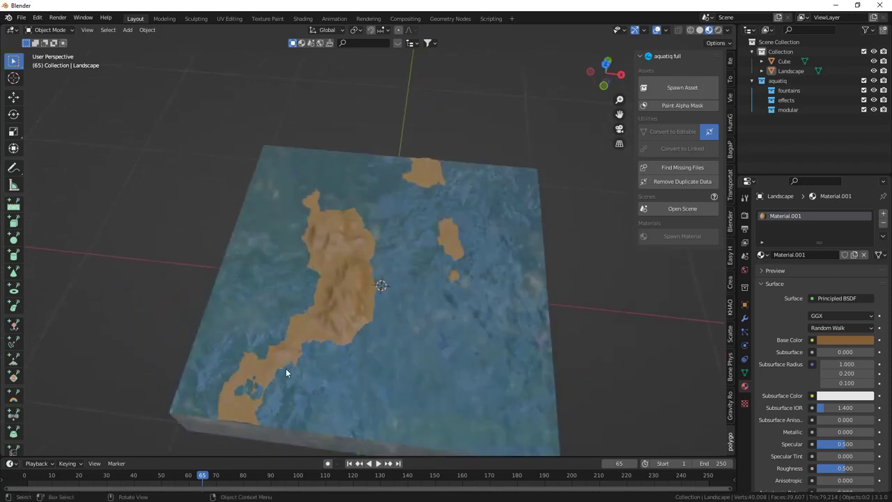
click(489, 252)
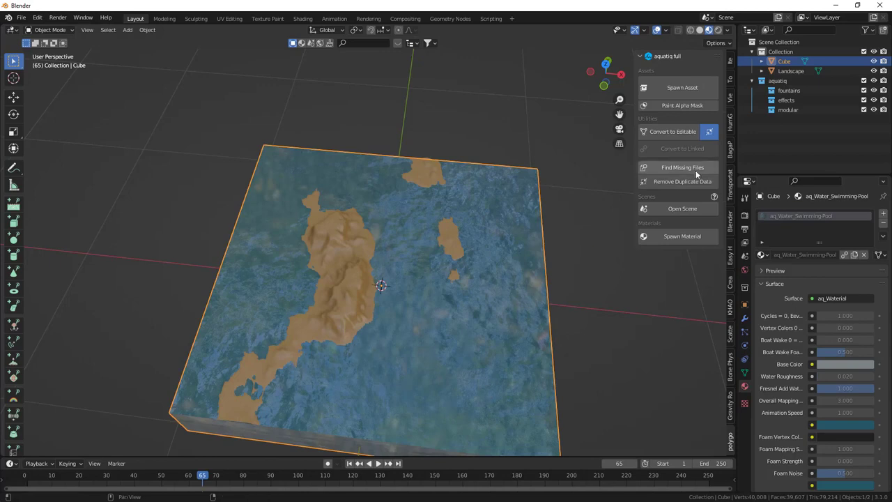
- Apply the Water Shoreline material to the cube, then select Landscape and undo back to pool water
click(665, 236)
click(659, 305)
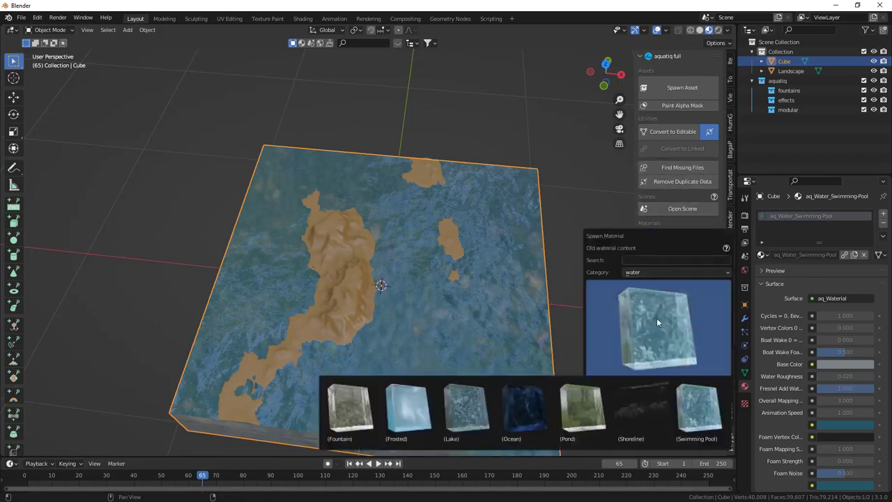
click(647, 400)
click(642, 411)
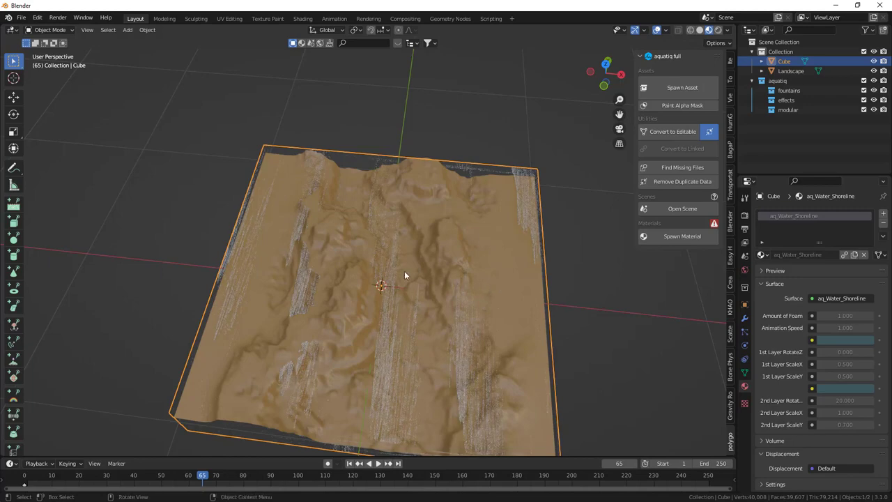
click(323, 257)
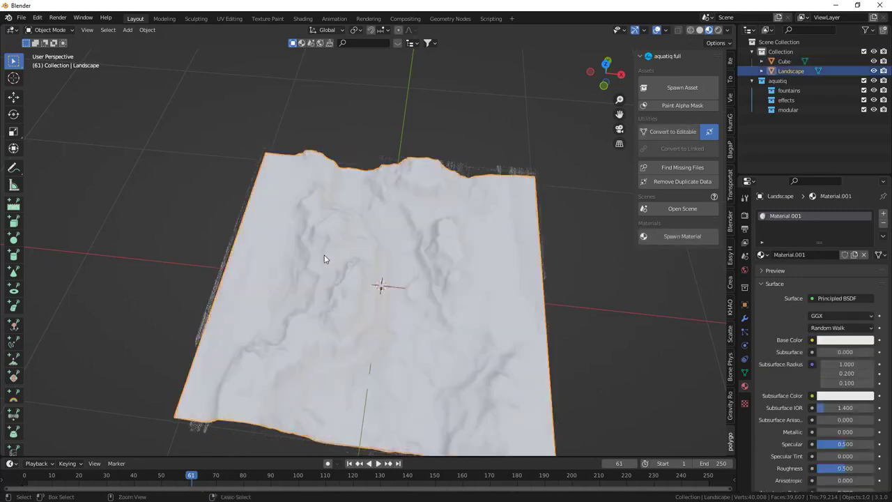
key(ctrl+z)
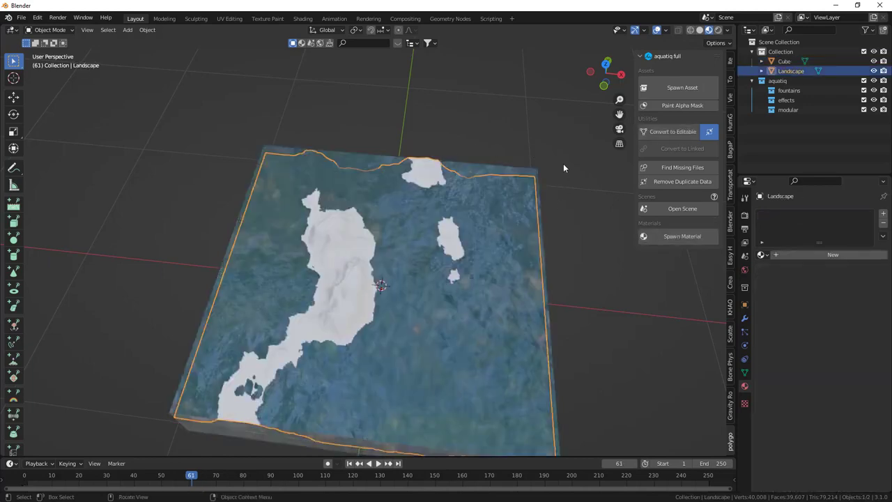